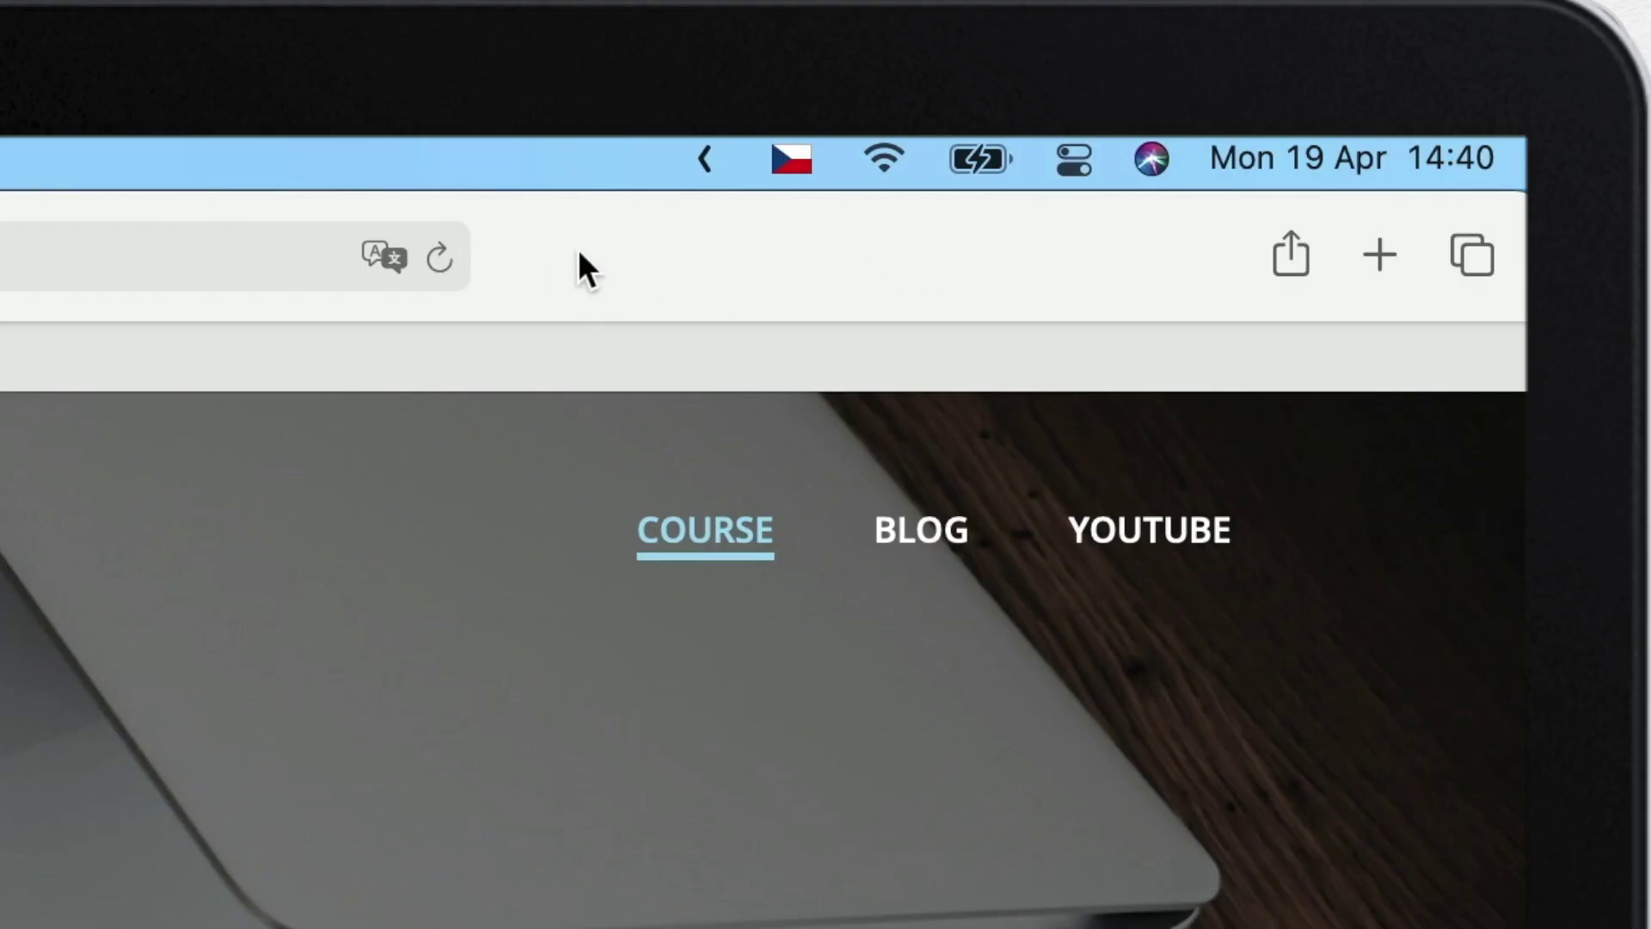
Step: Open Safari's Customise Toolbar sheet from the toolbar's context menu, also checking the View menu route
{"action": "right_click", "coordinate": [748, 225]}
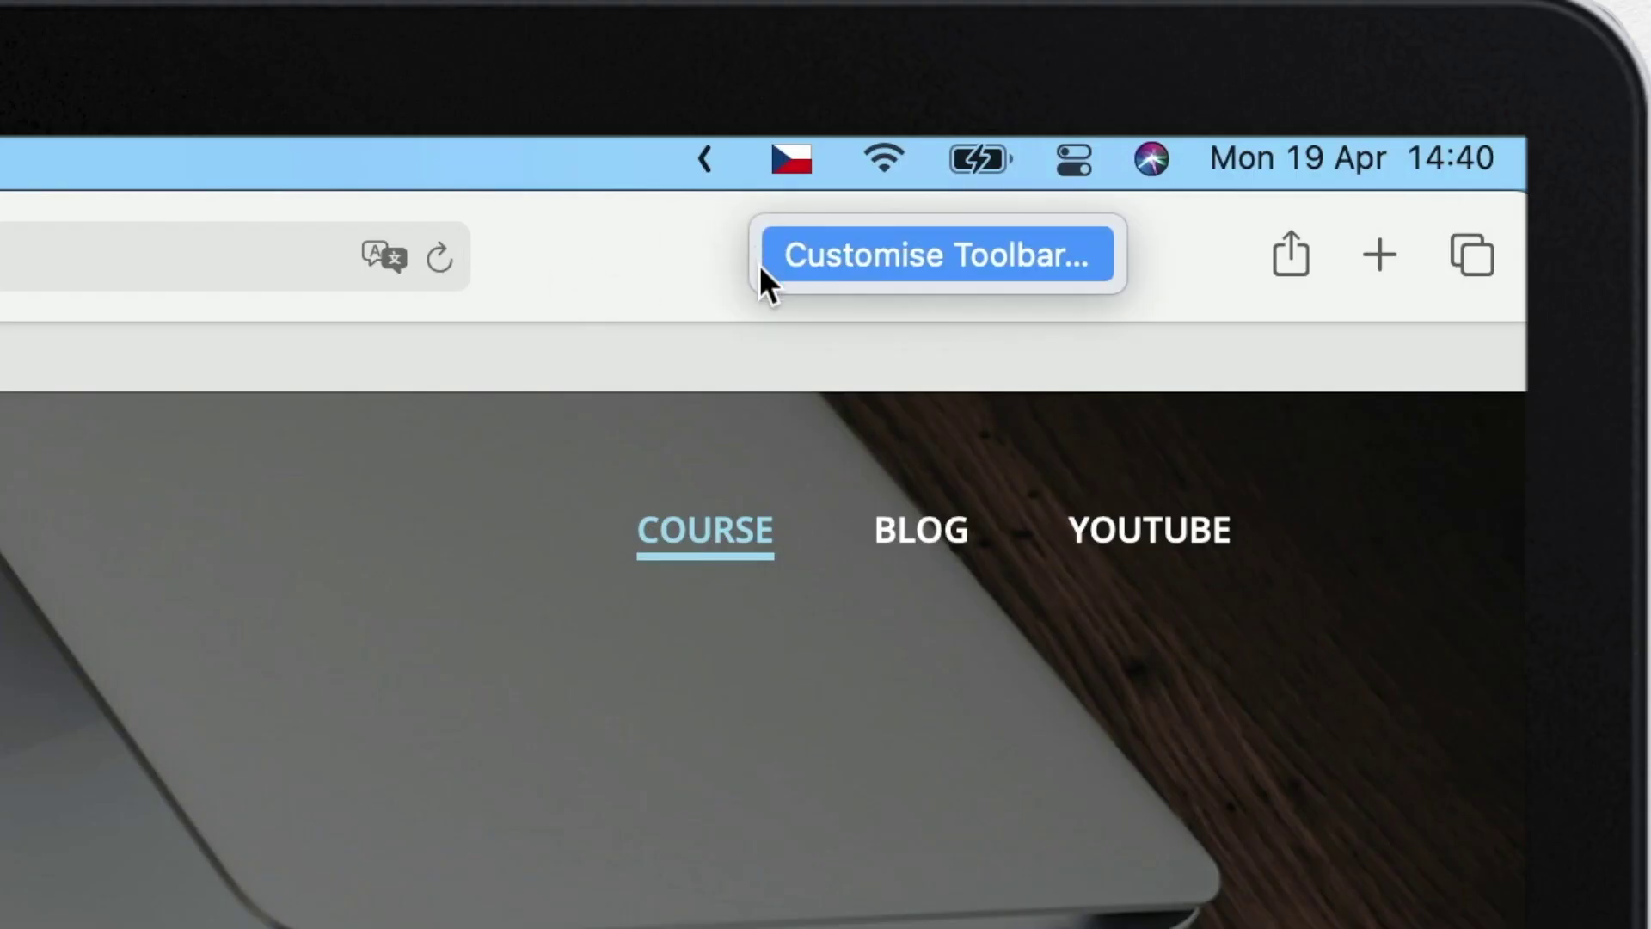
{"action": "left_click", "coordinate": [884, 244]}
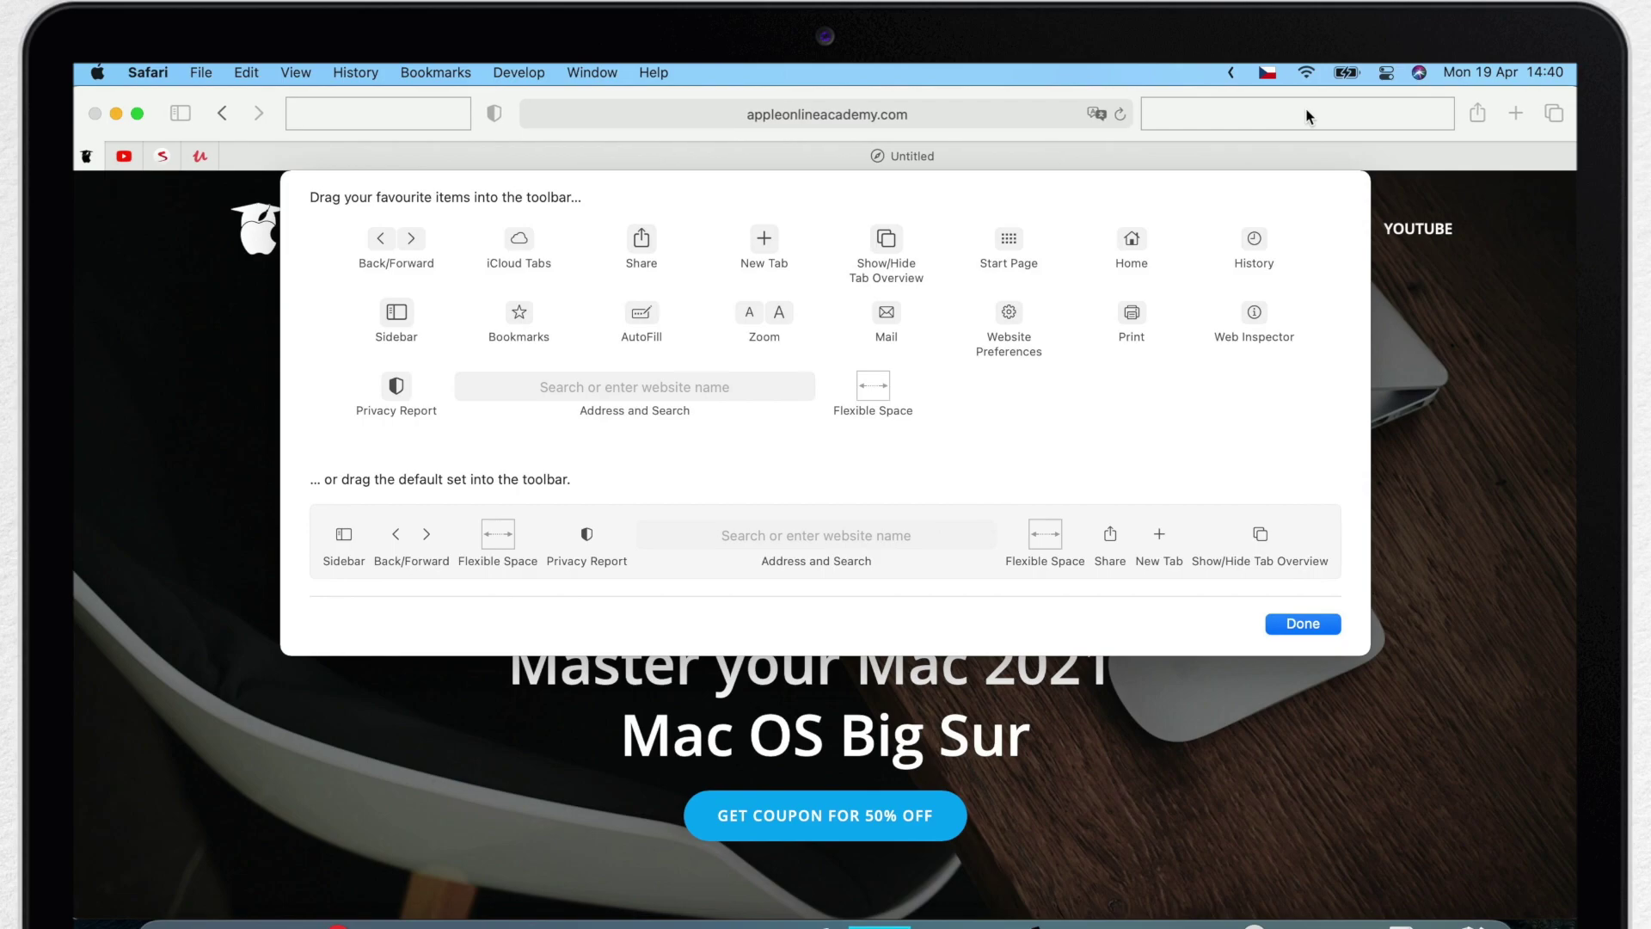
{"action": "left_click", "coordinate": [296, 73]}
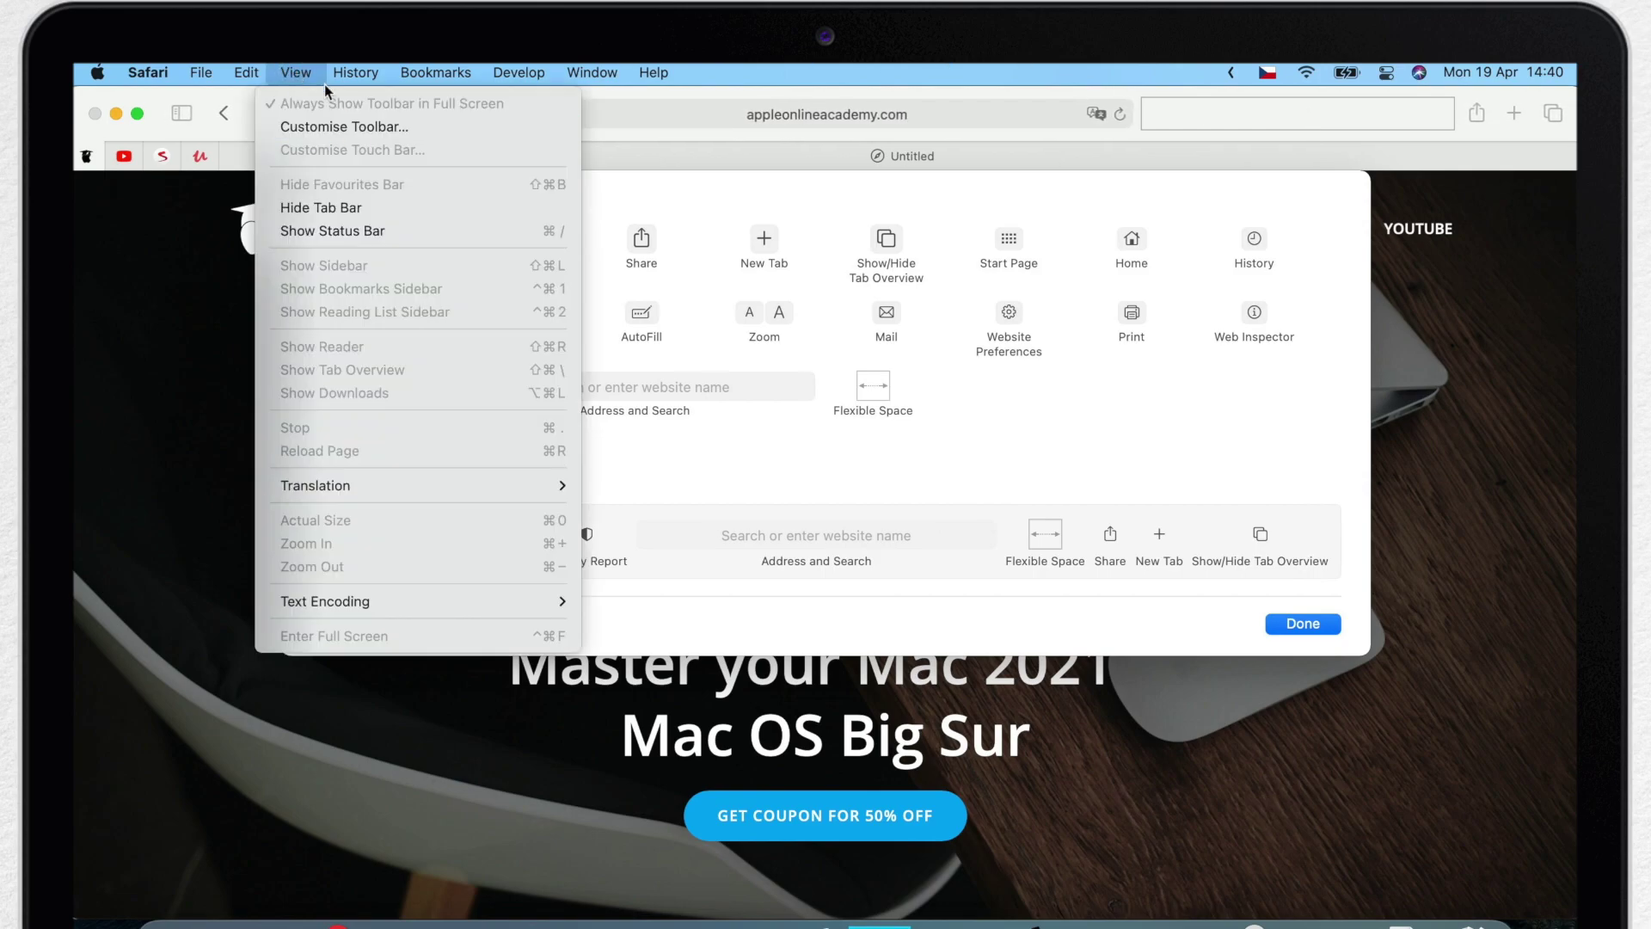
{"action": "left_click", "coordinate": [297, 72]}
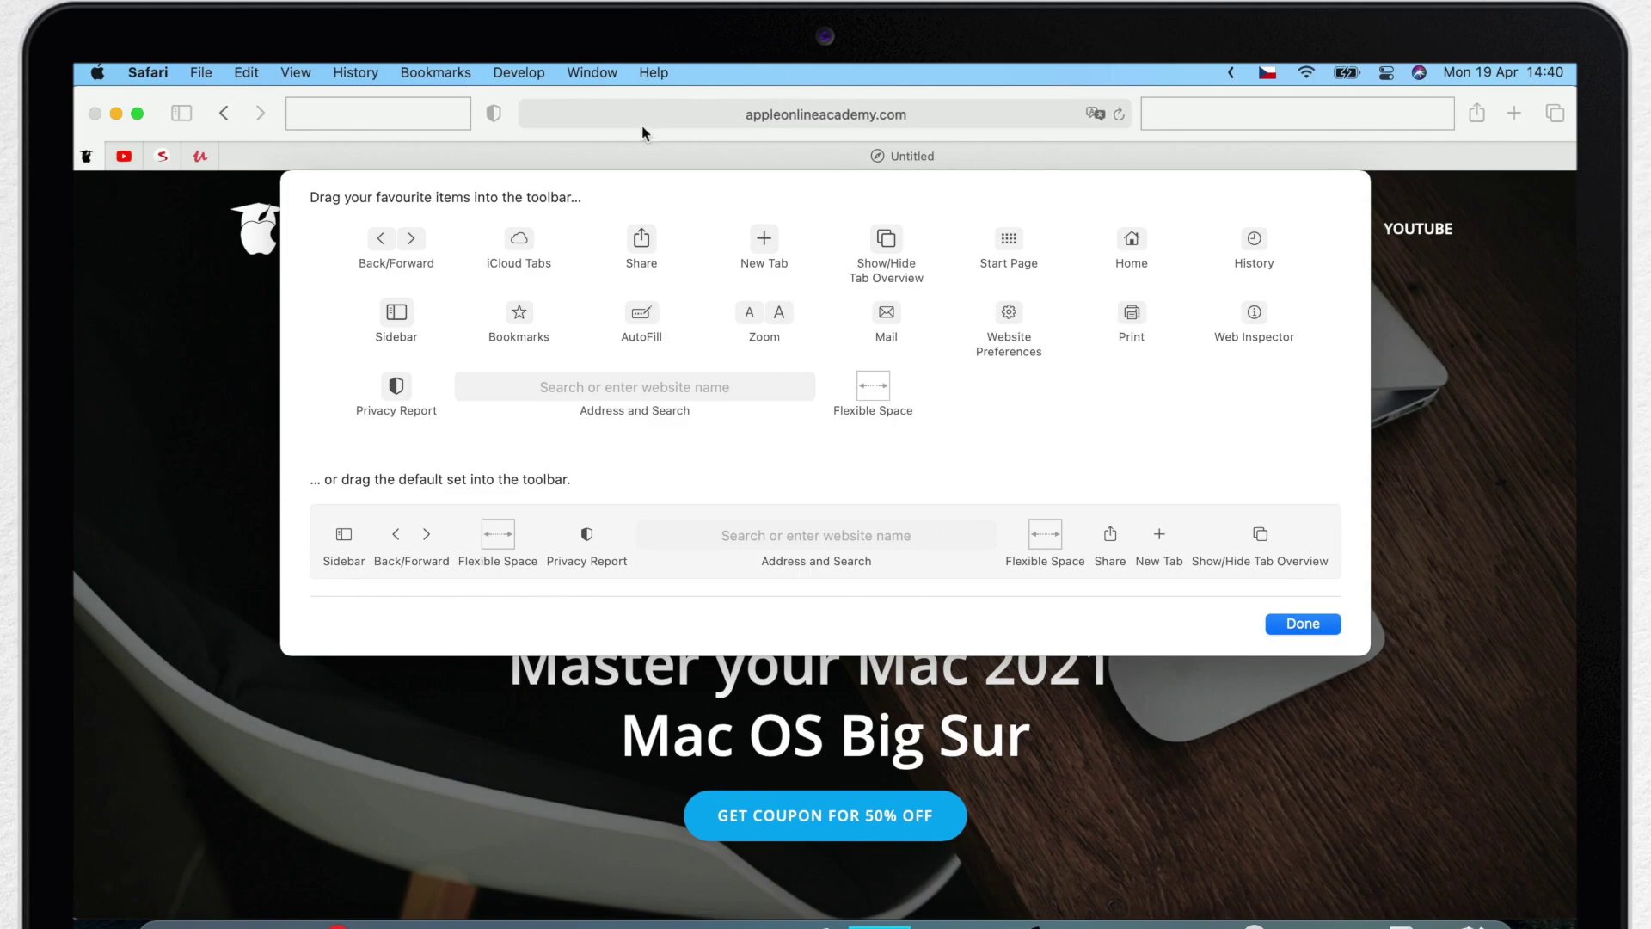
Step: Remove Privacy Report from Safari's toolbar, add Bookmarks, Home and Zoom items, then finish customising
{"action": "left_click_drag", "start_coordinate": [507, 120], "coordinate": [1044, 120]}
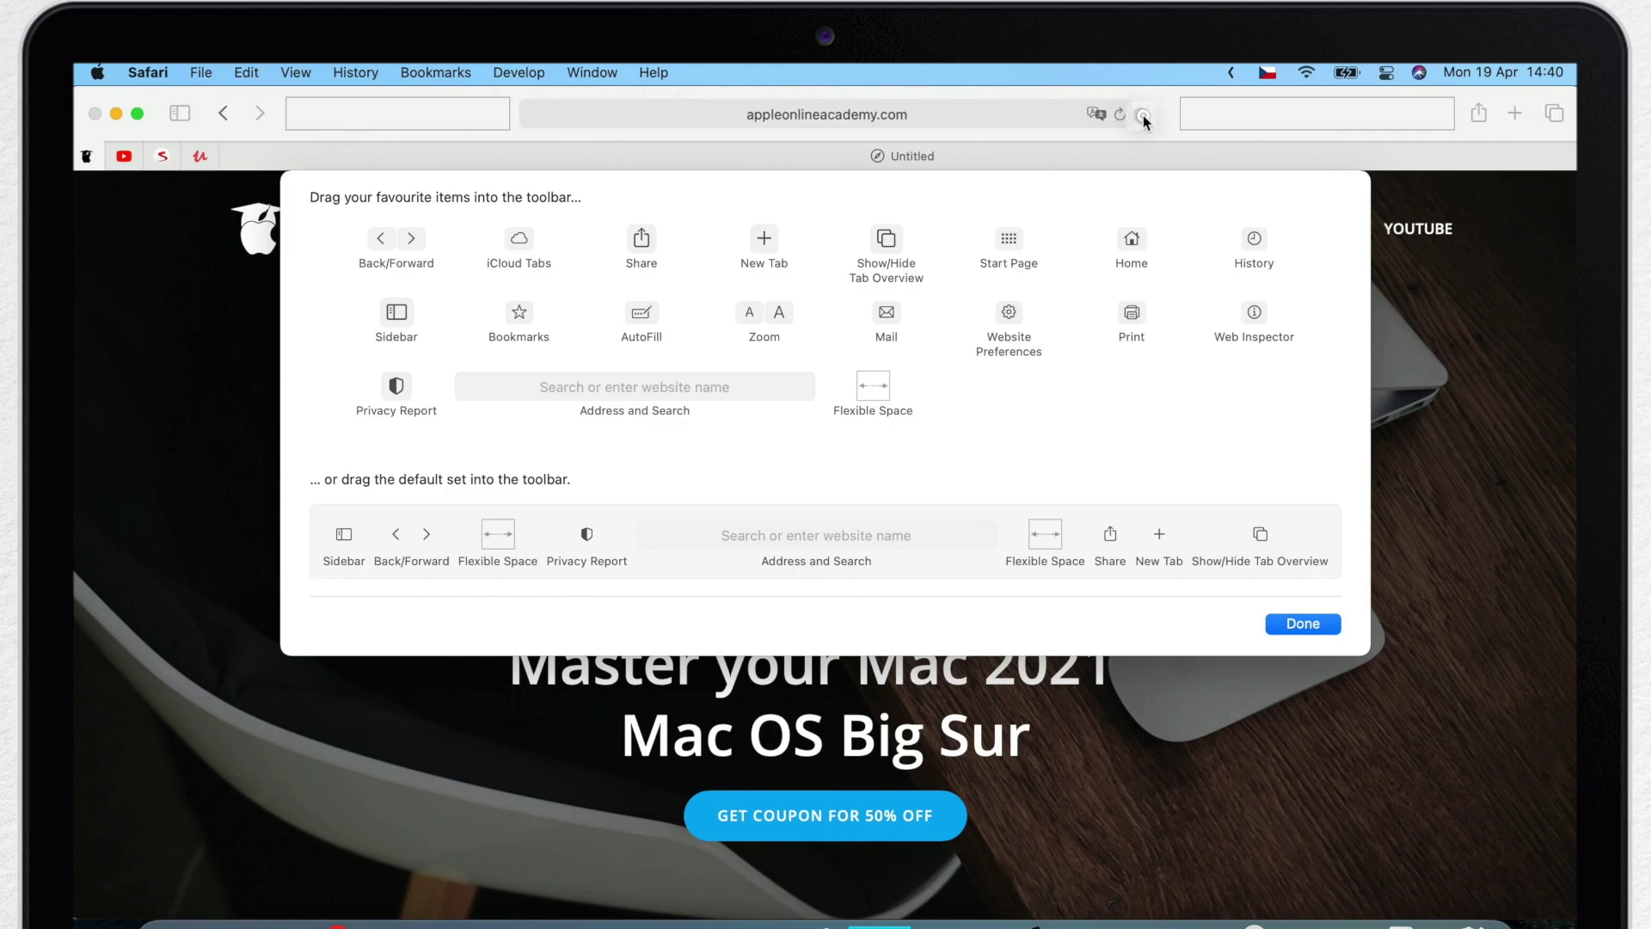
{"action": "left_click_drag", "start_coordinate": [1157, 116], "coordinate": [1344, 517]}
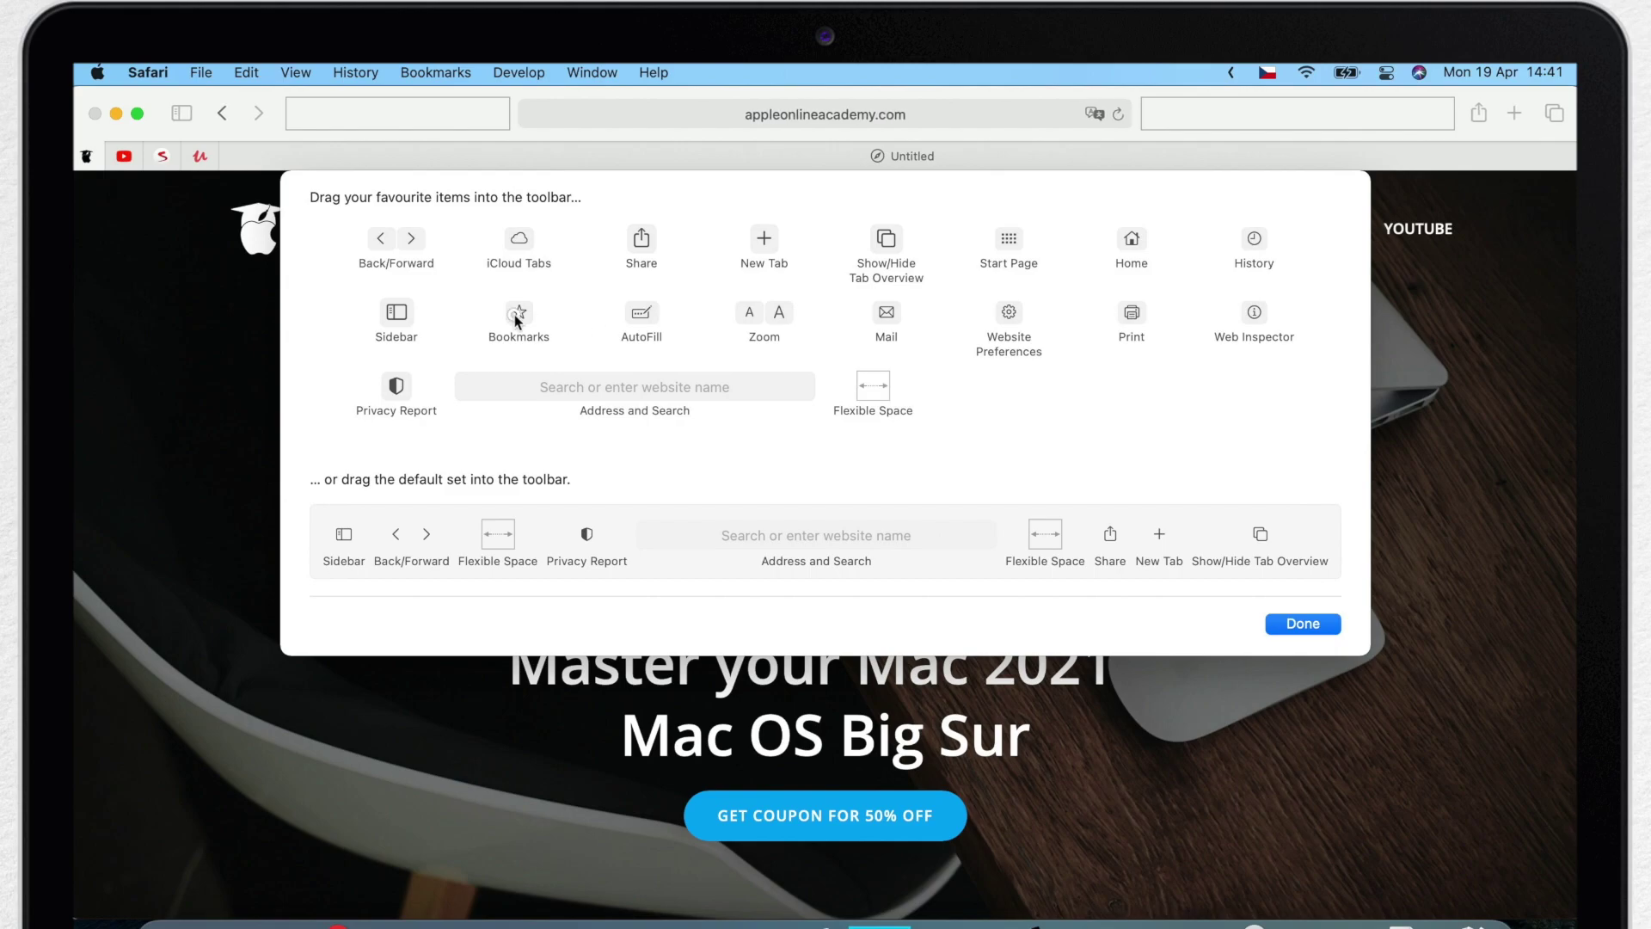
{"action": "left_click_drag", "start_coordinate": [516, 320], "coordinate": [298, 117]}
{"action": "left_click_drag", "start_coordinate": [1142, 241], "coordinate": [492, 150]}
{"action": "left_click_drag", "start_coordinate": [354, 116], "coordinate": [358, 123]}
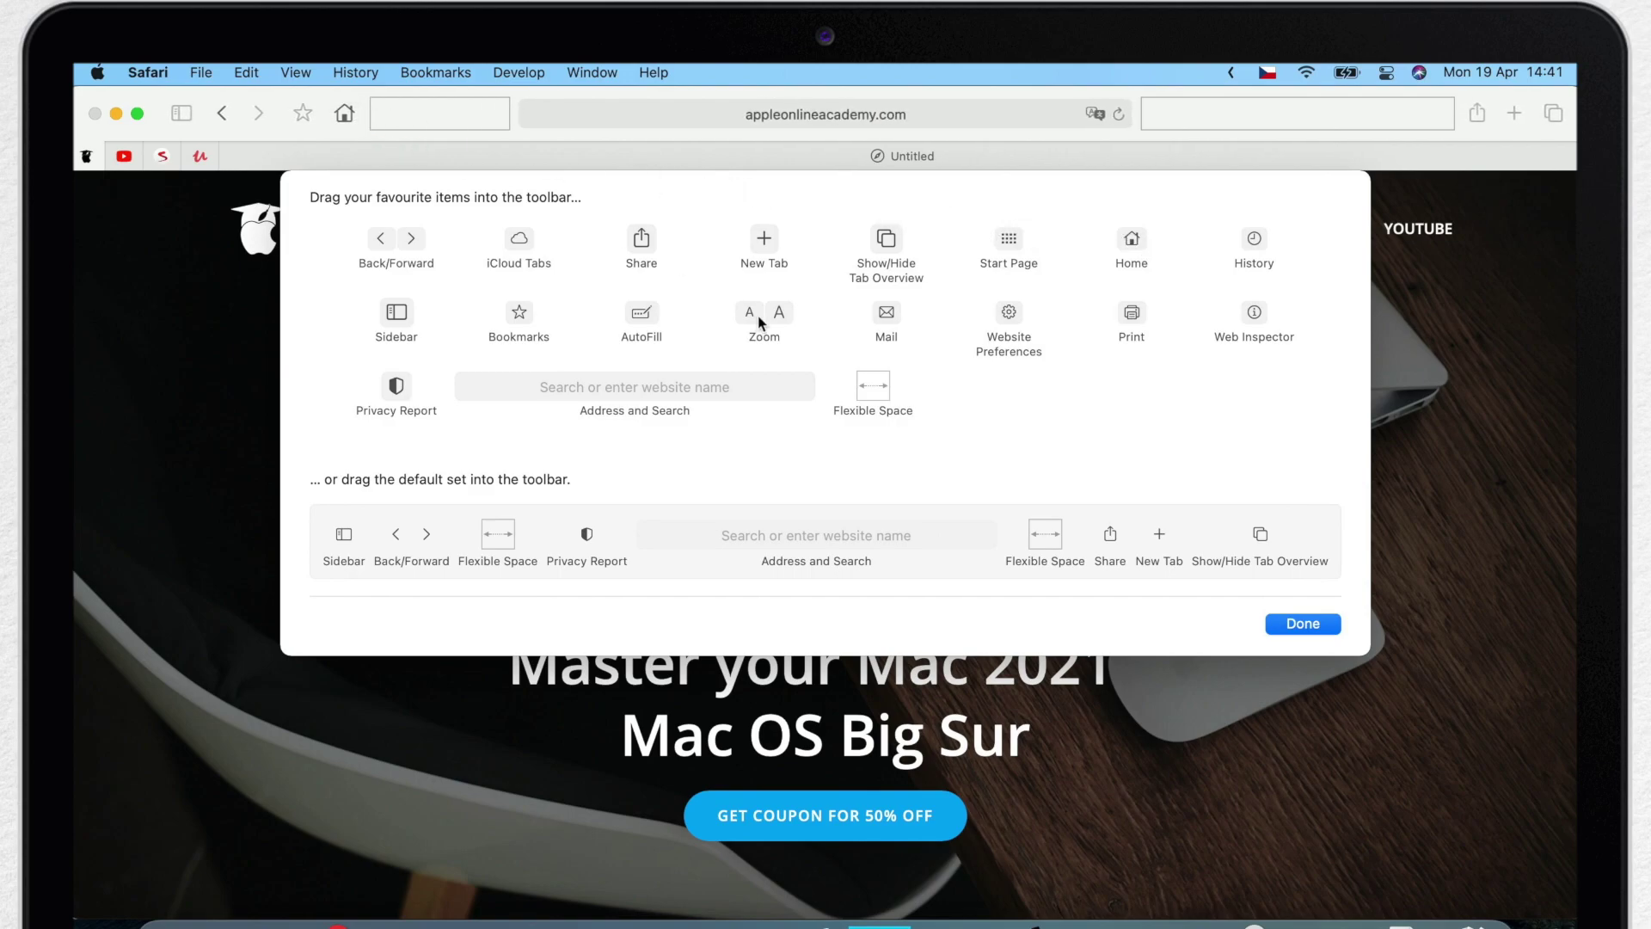
{"action": "left_click_drag", "start_coordinate": [763, 320], "coordinate": [1419, 119]}
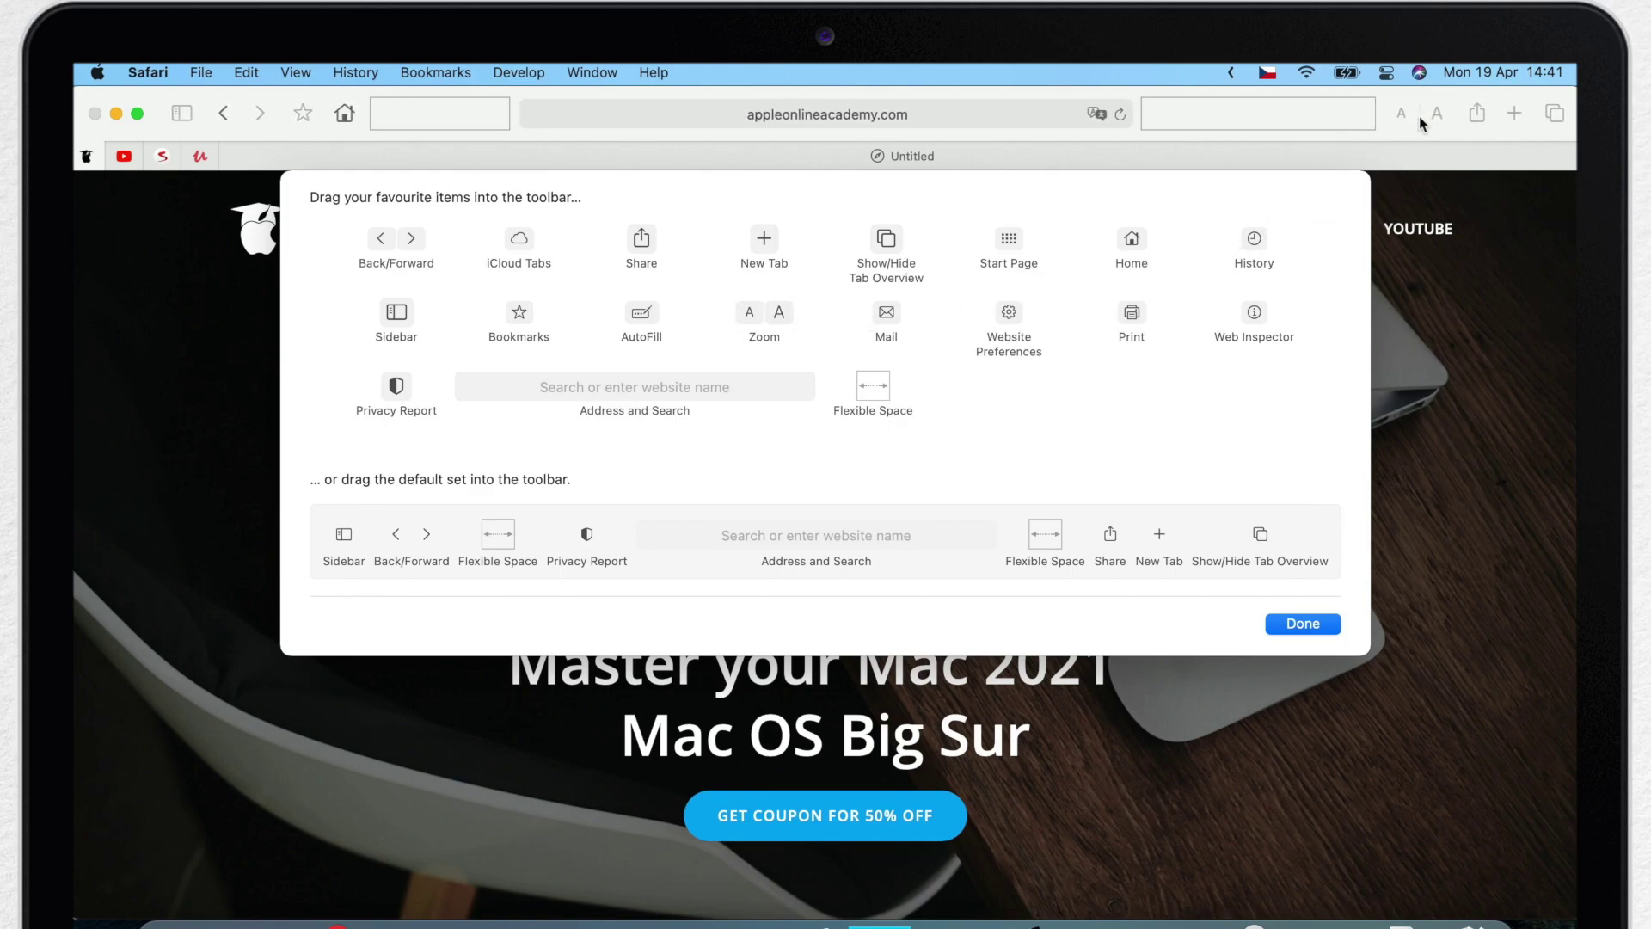
{"action": "left_click", "coordinate": [1324, 622]}
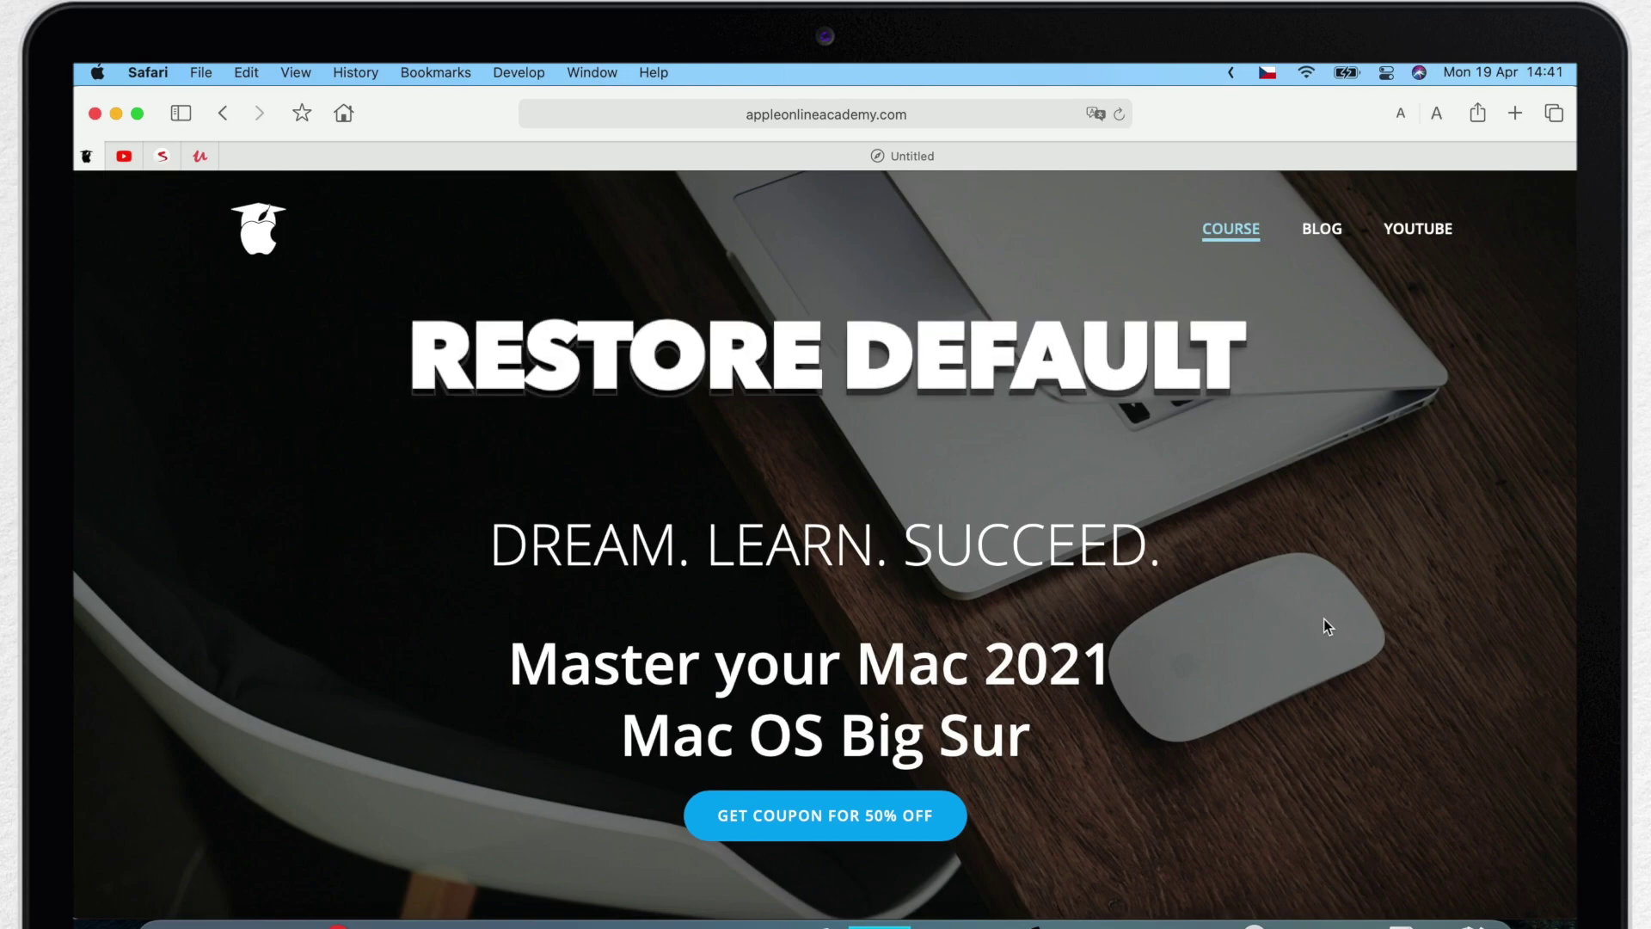
Step: Restore Safari's toolbar by dragging the default item set into it and closing the sheet
{"action": "right_click", "coordinate": [442, 100]}
{"action": "left_click", "coordinate": [543, 123]}
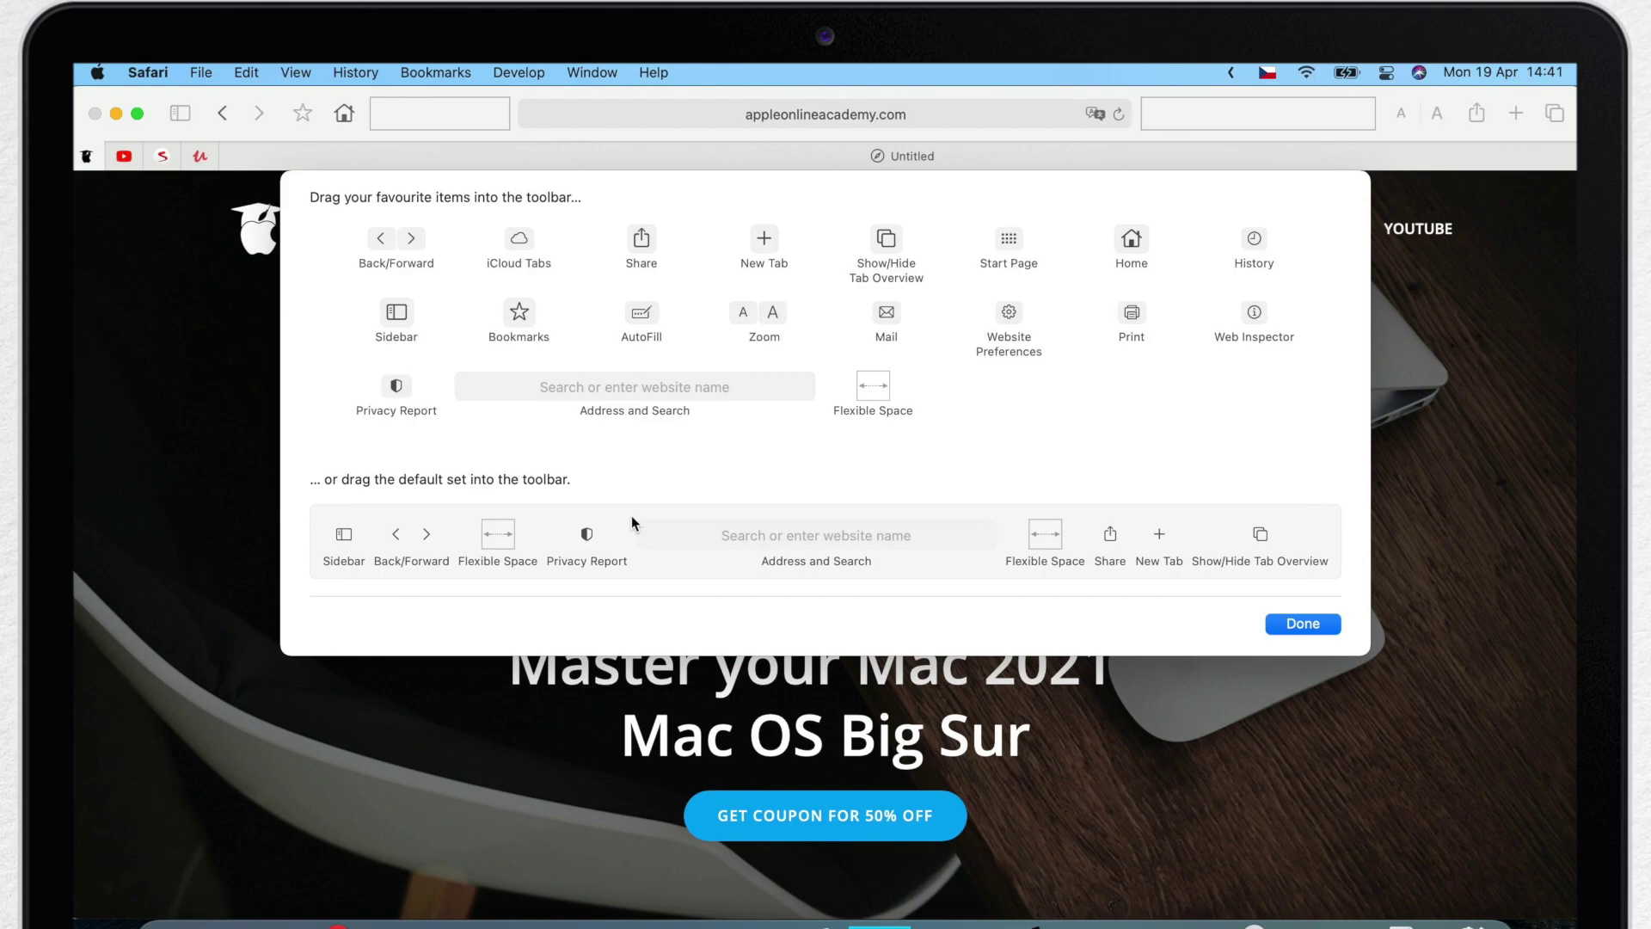
{"action": "left_click_drag", "start_coordinate": [632, 515], "coordinate": [783, 105]}
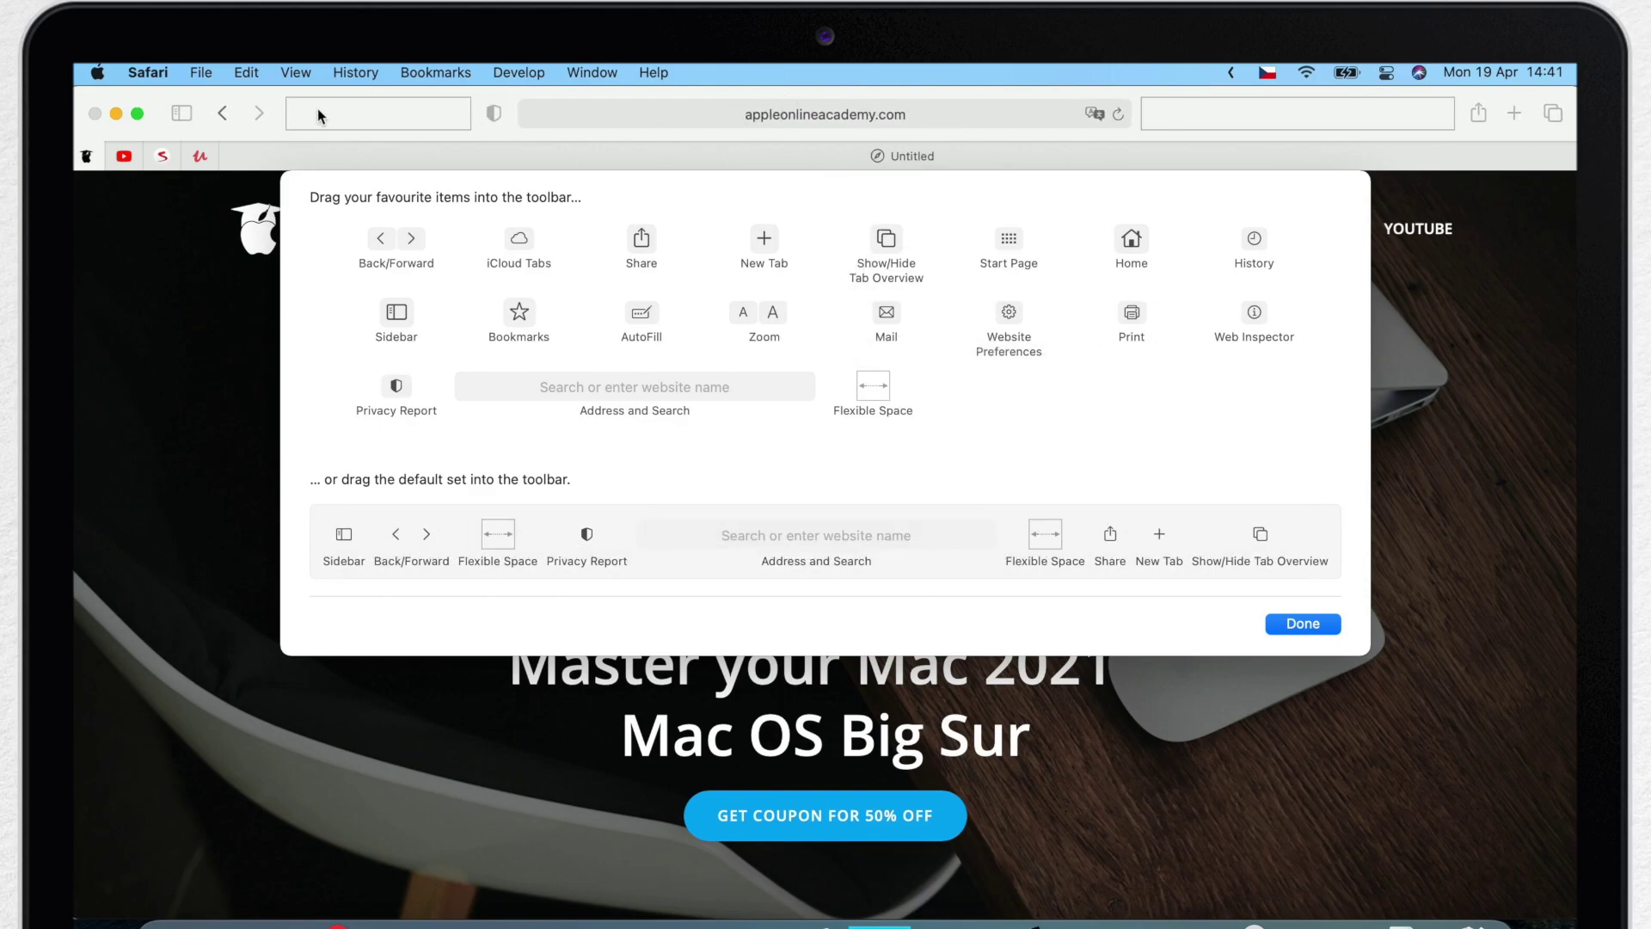
{"action": "left_click", "coordinate": [1286, 623]}
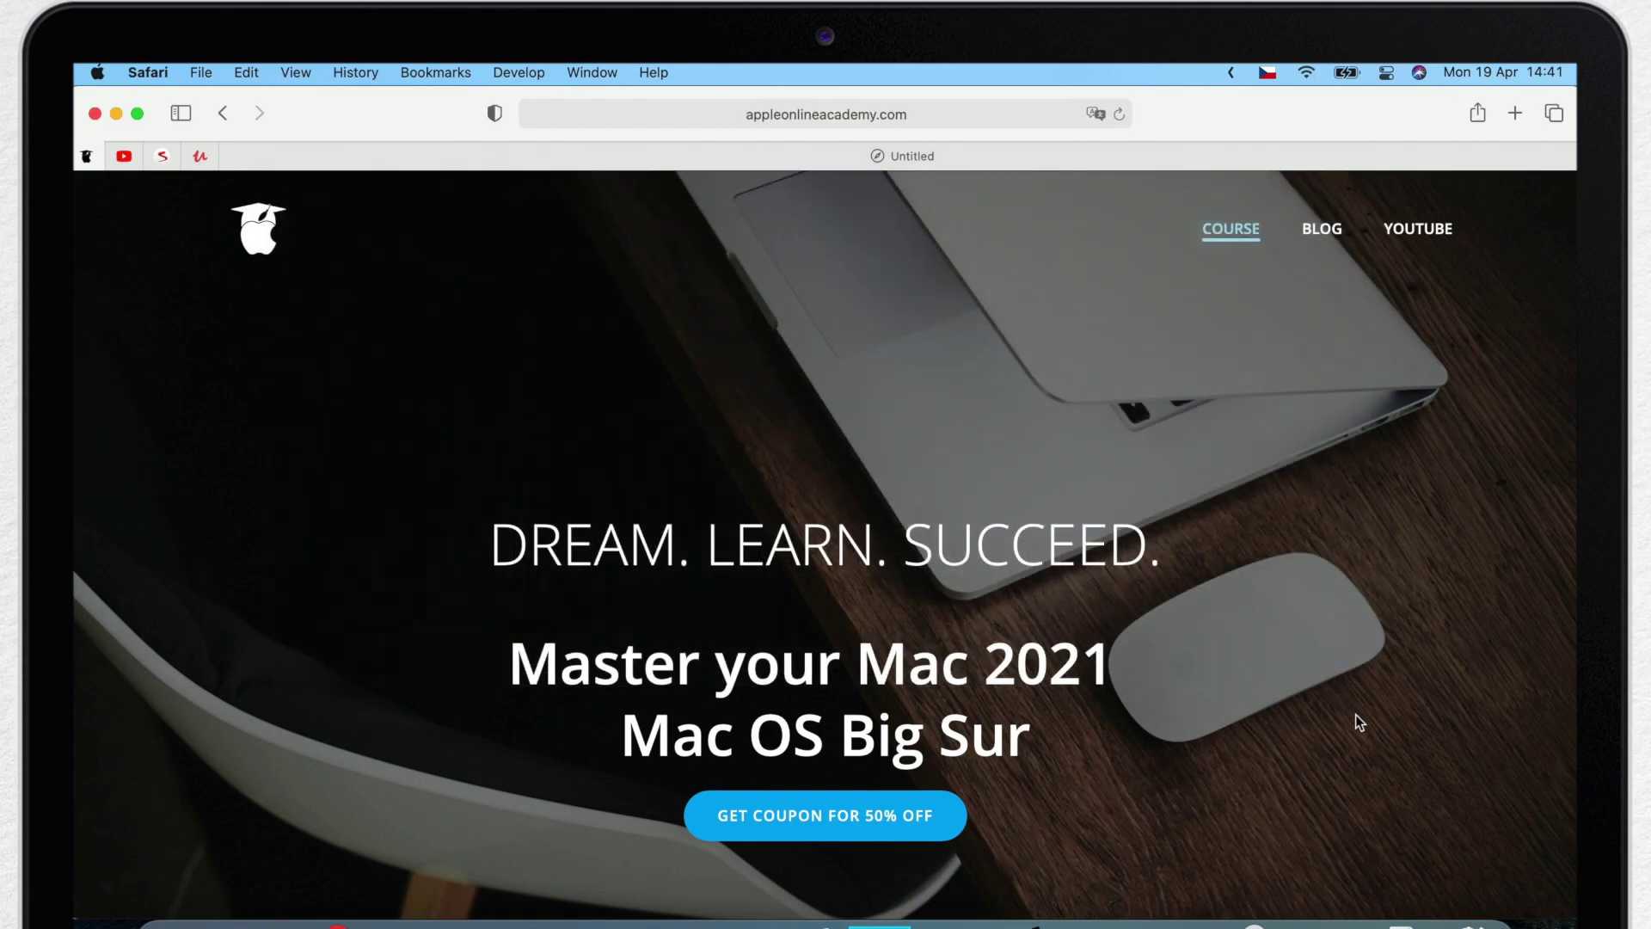
Step: In a new Macintosh HD Finder window, add New Folder to the toolbar and remove Edit Tags
{"action": "key", "text": "ctrl+Right"}
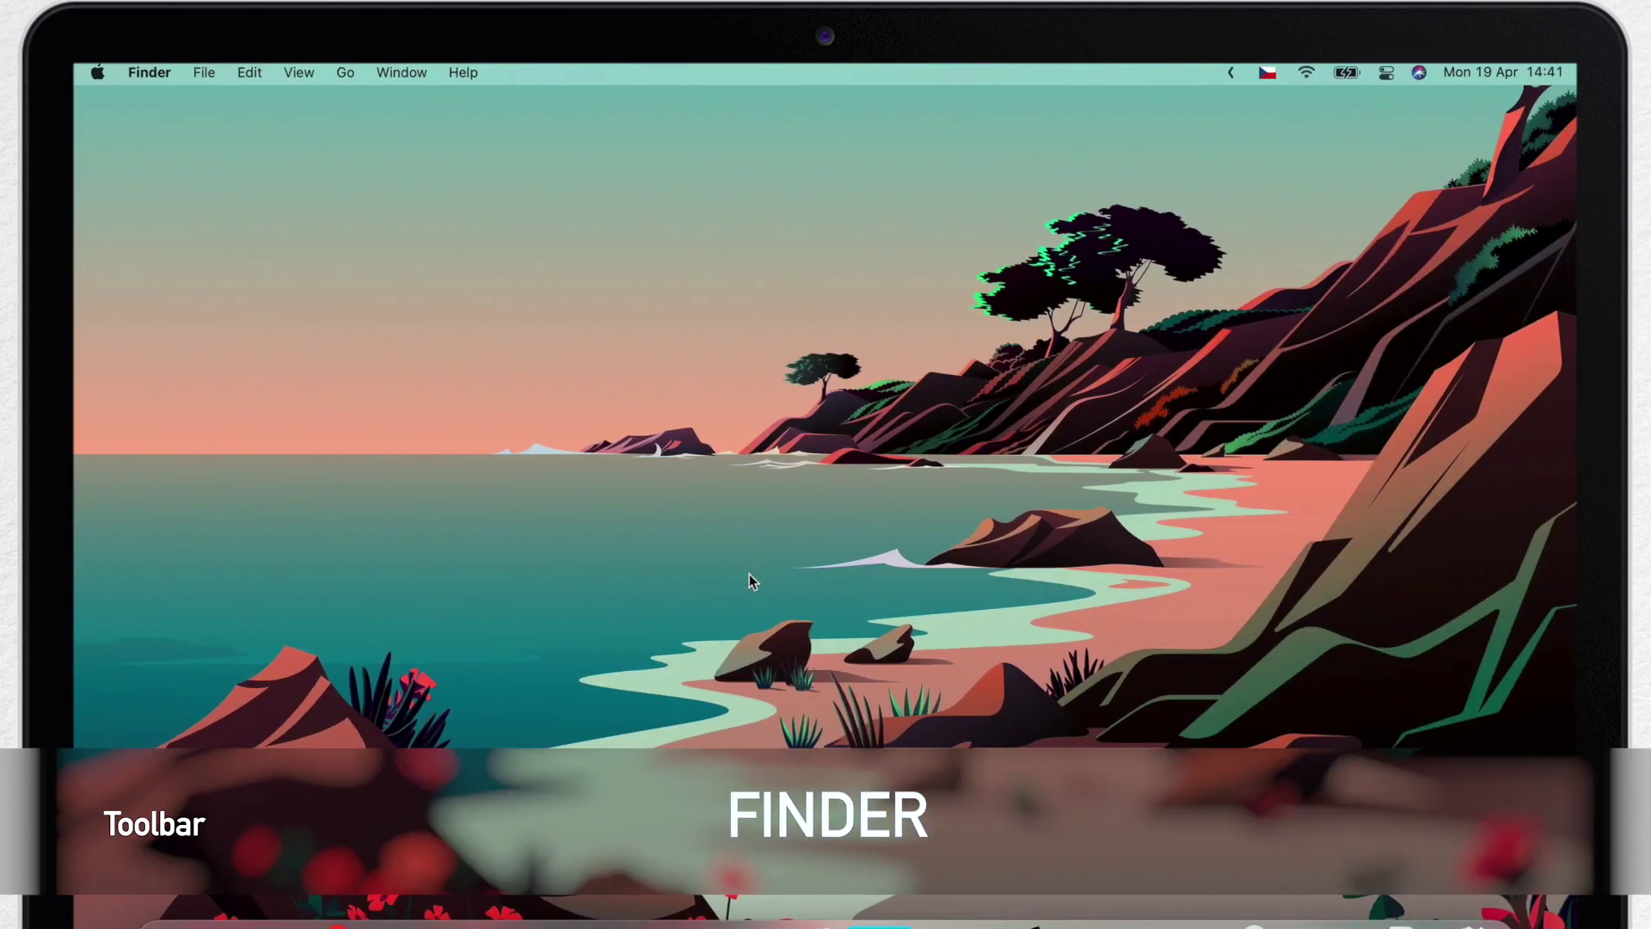
{"action": "key", "text": "super+n"}
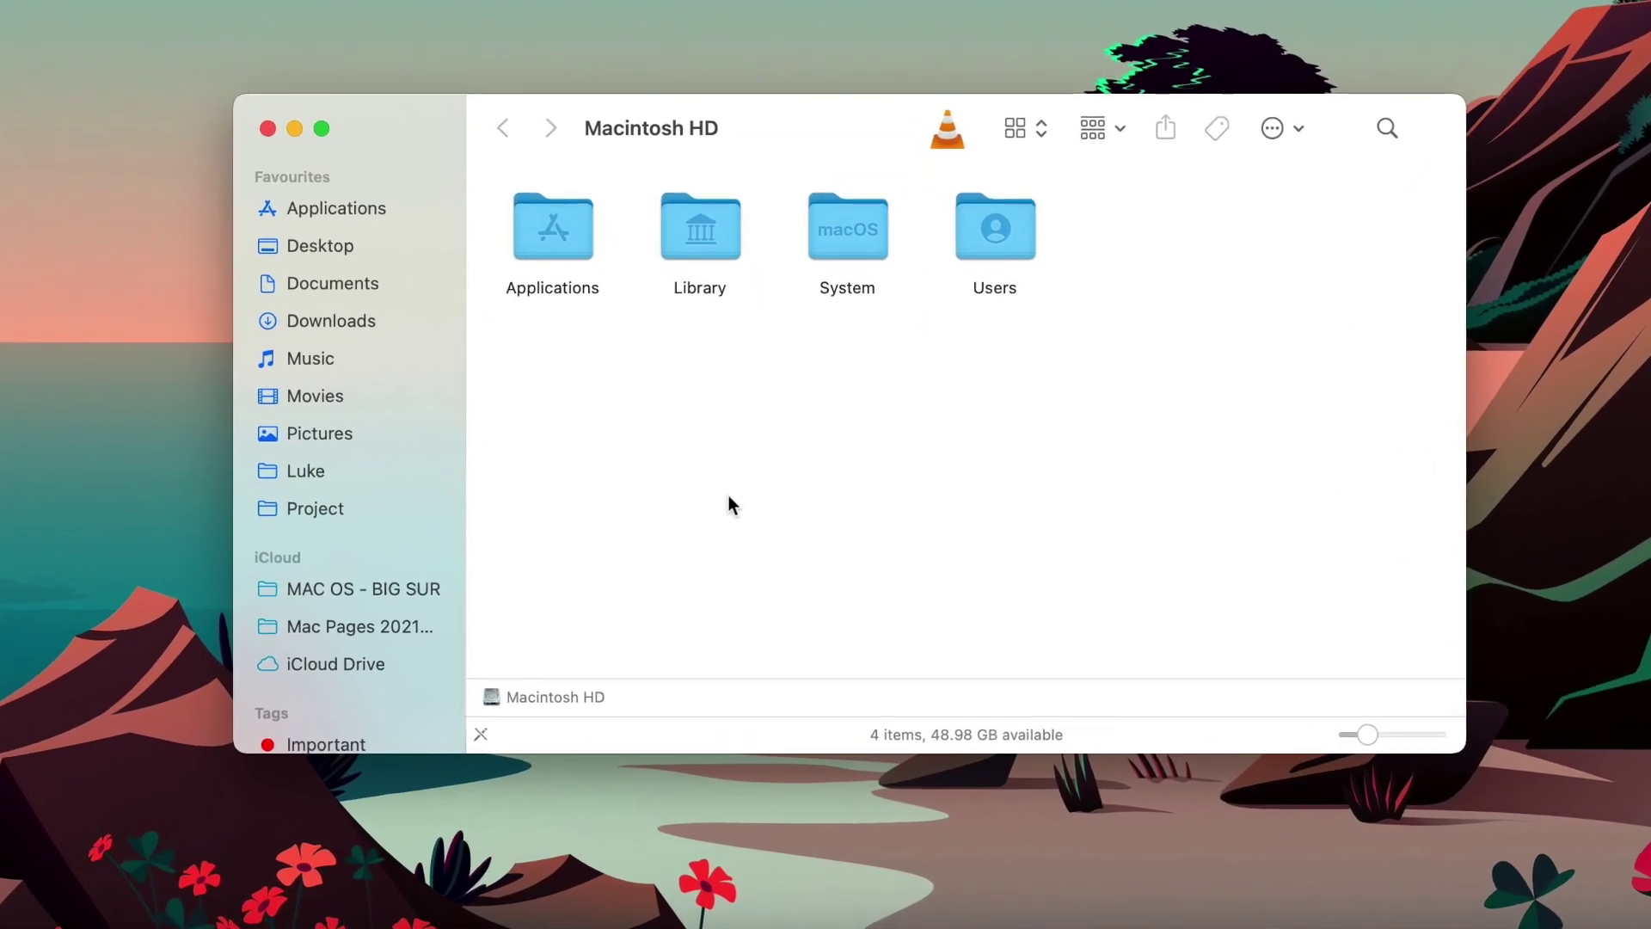
{"action": "right_click", "coordinate": [833, 108]}
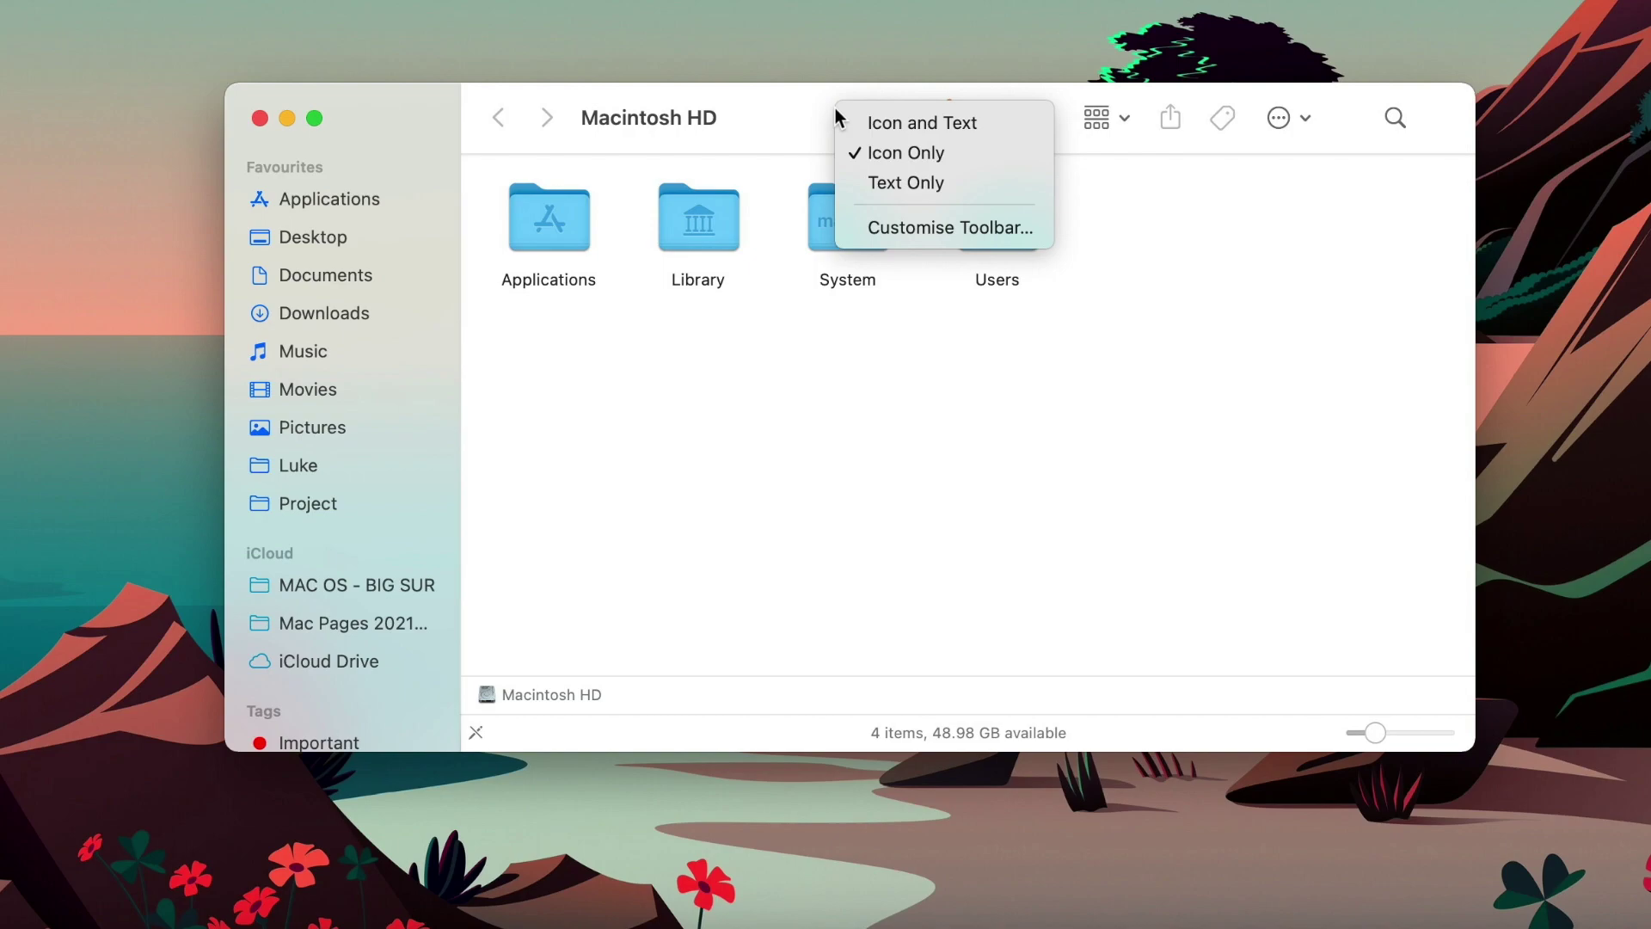
{"action": "left_click", "coordinate": [946, 228]}
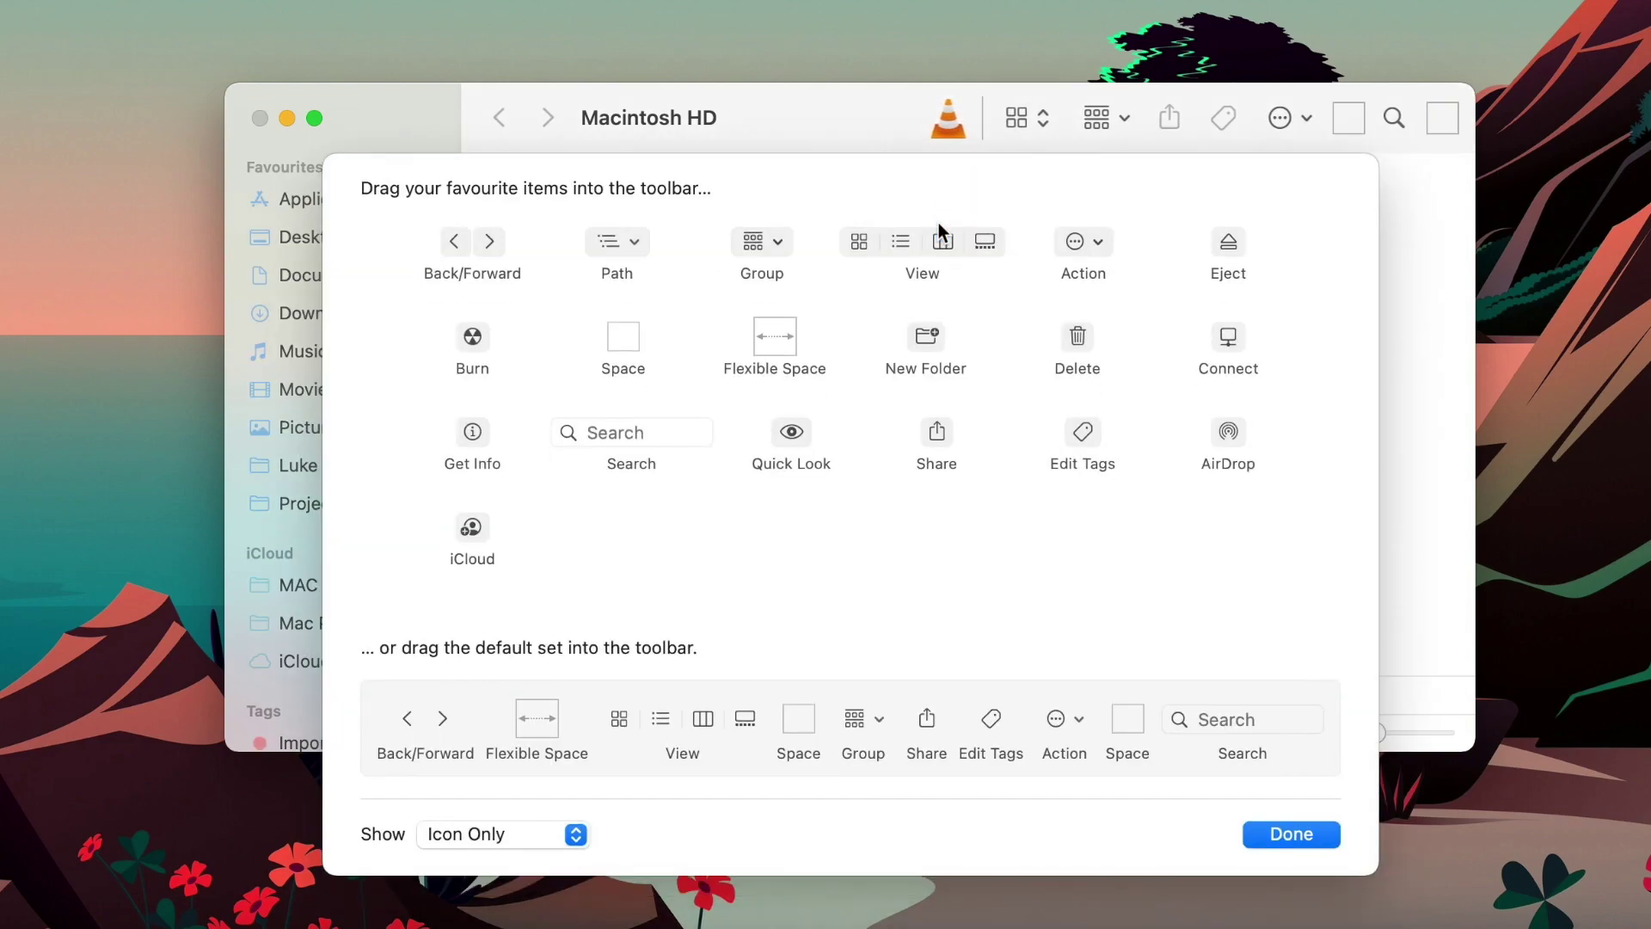
{"action": "left_click_drag", "start_coordinate": [927, 333], "coordinate": [979, 117]}
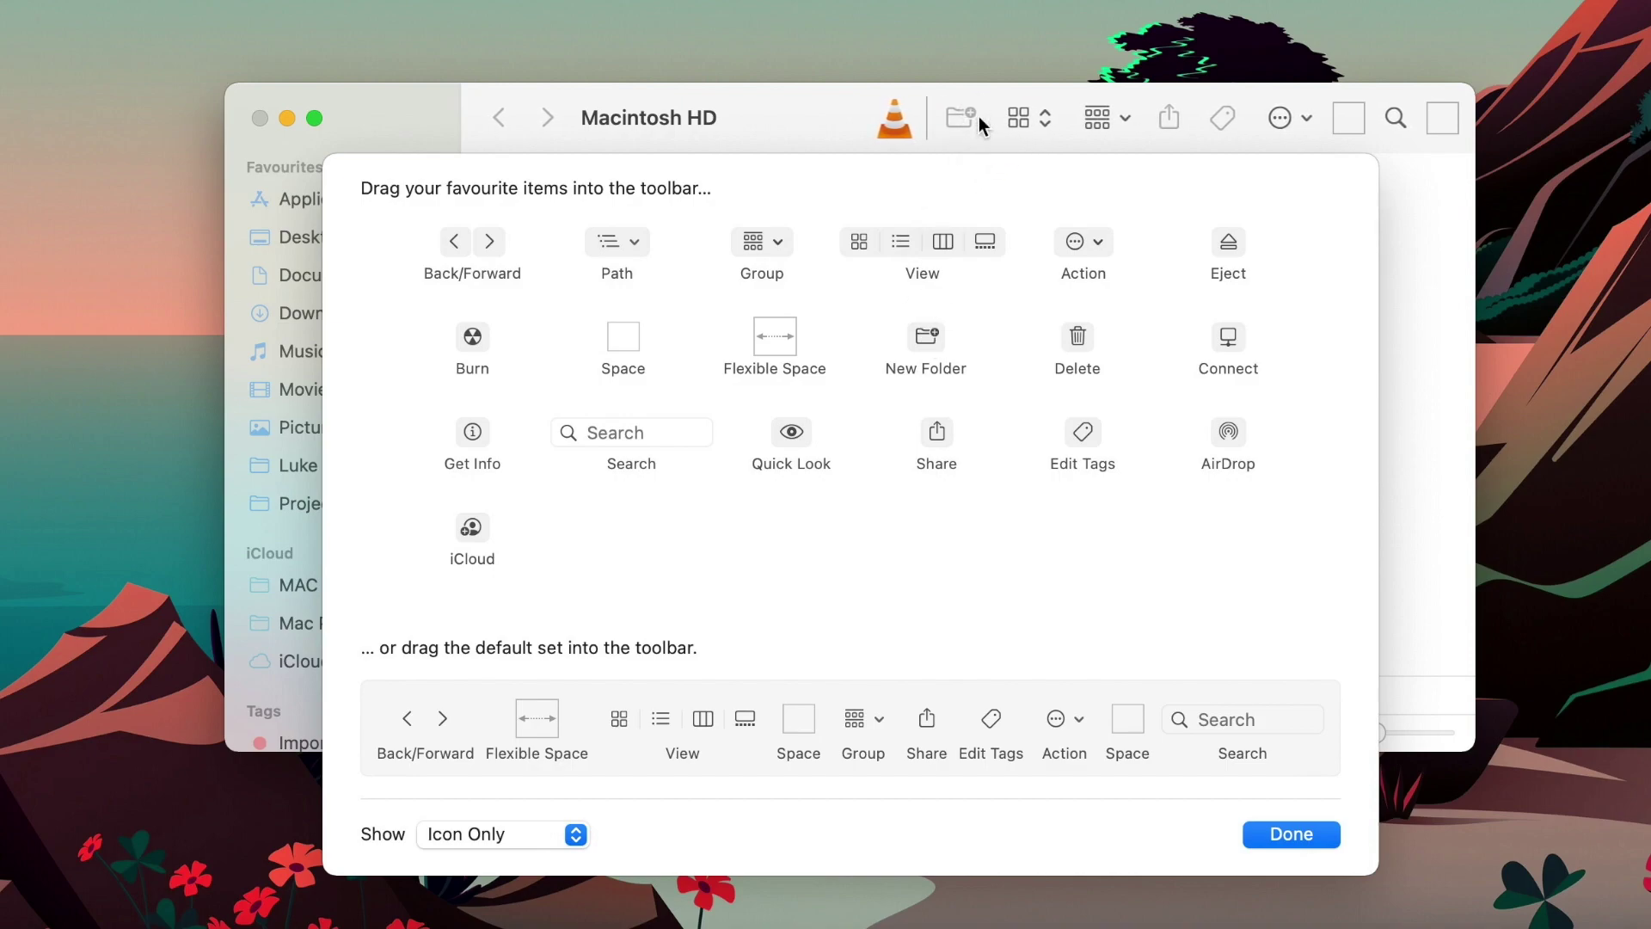
{"action": "left_click_drag", "start_coordinate": [1225, 121], "coordinate": [1320, 602]}
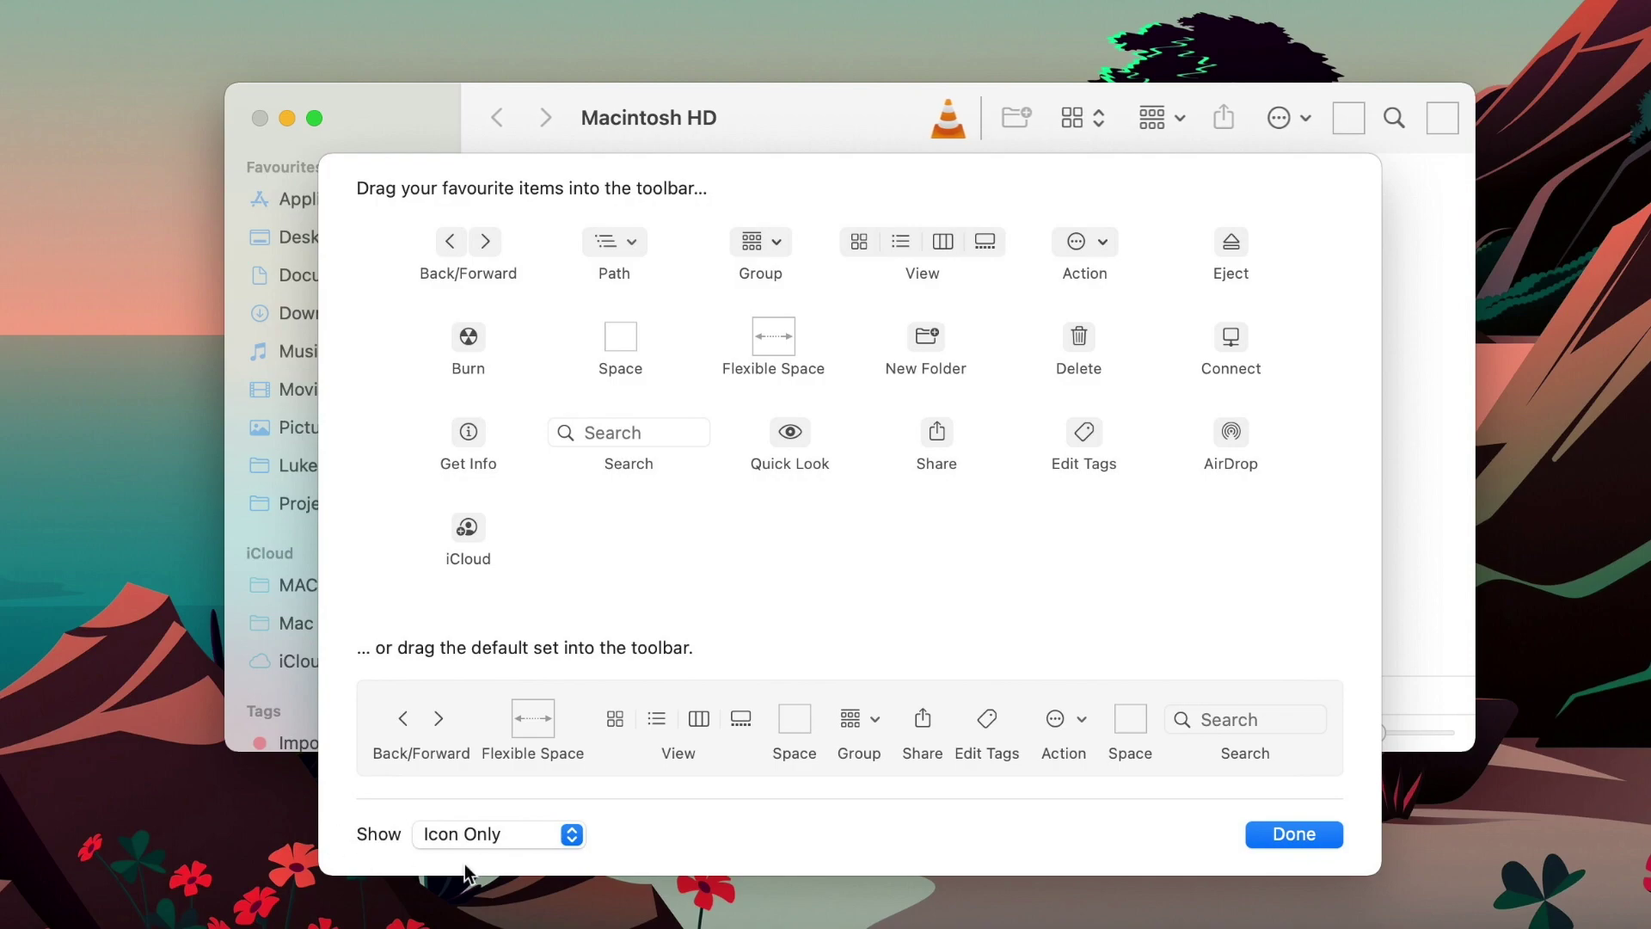
Step: Set Finder's toolbar to Icon and Text, close the sheet, then switch it to Icon Only
{"action": "left_click", "coordinate": [566, 834]}
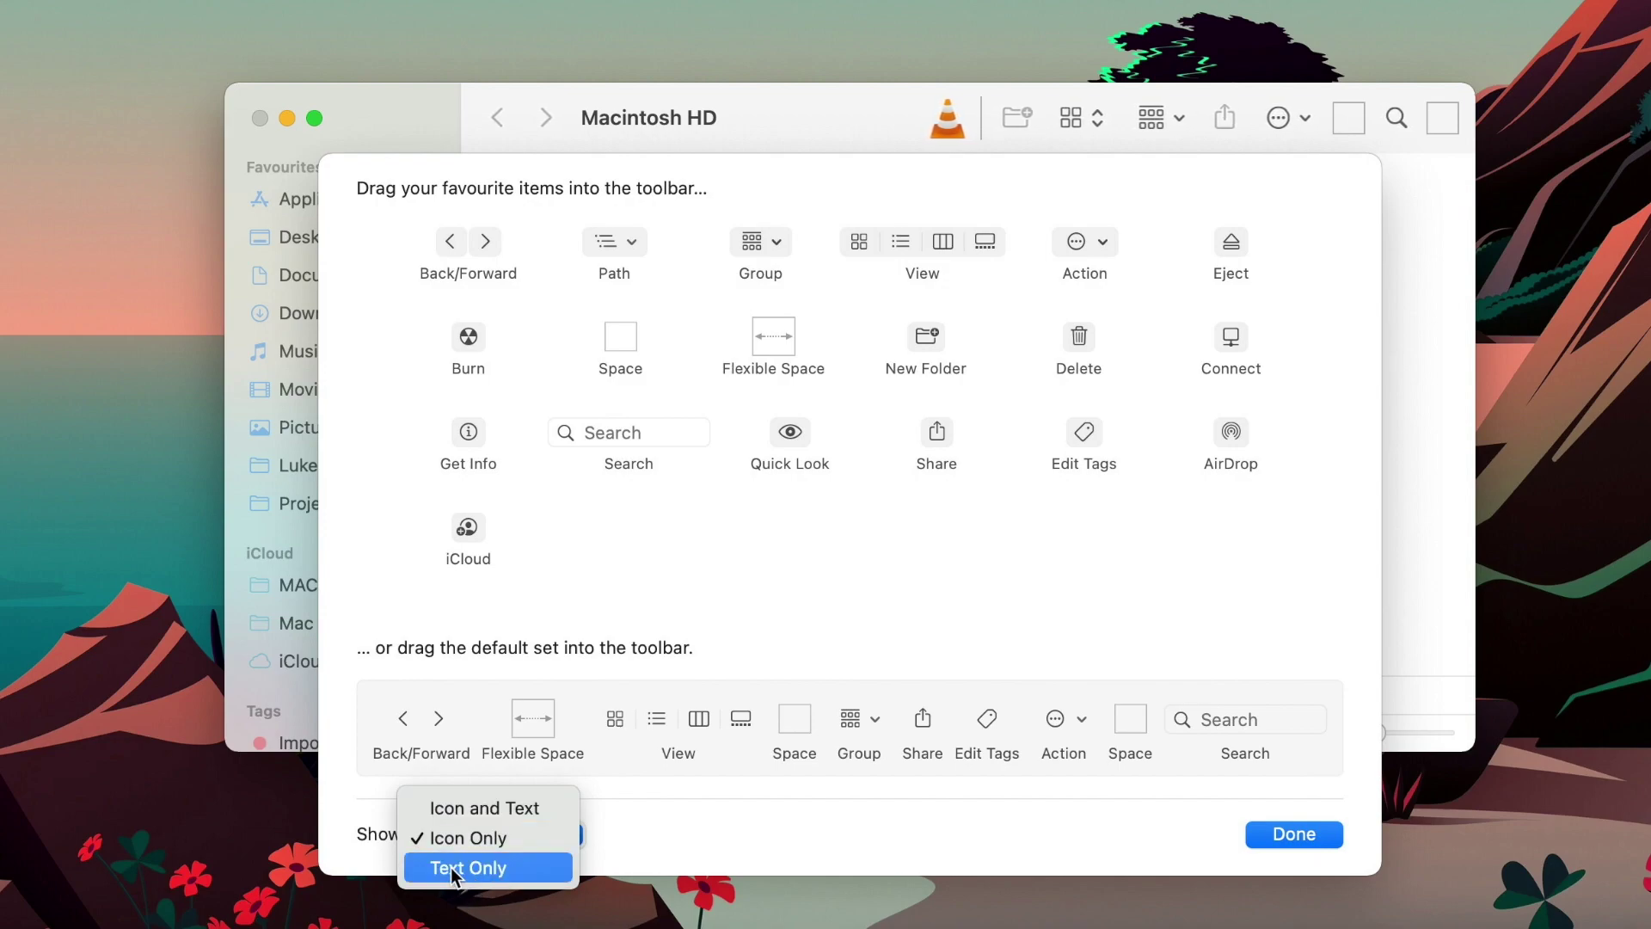
{"action": "left_click", "coordinate": [449, 809]}
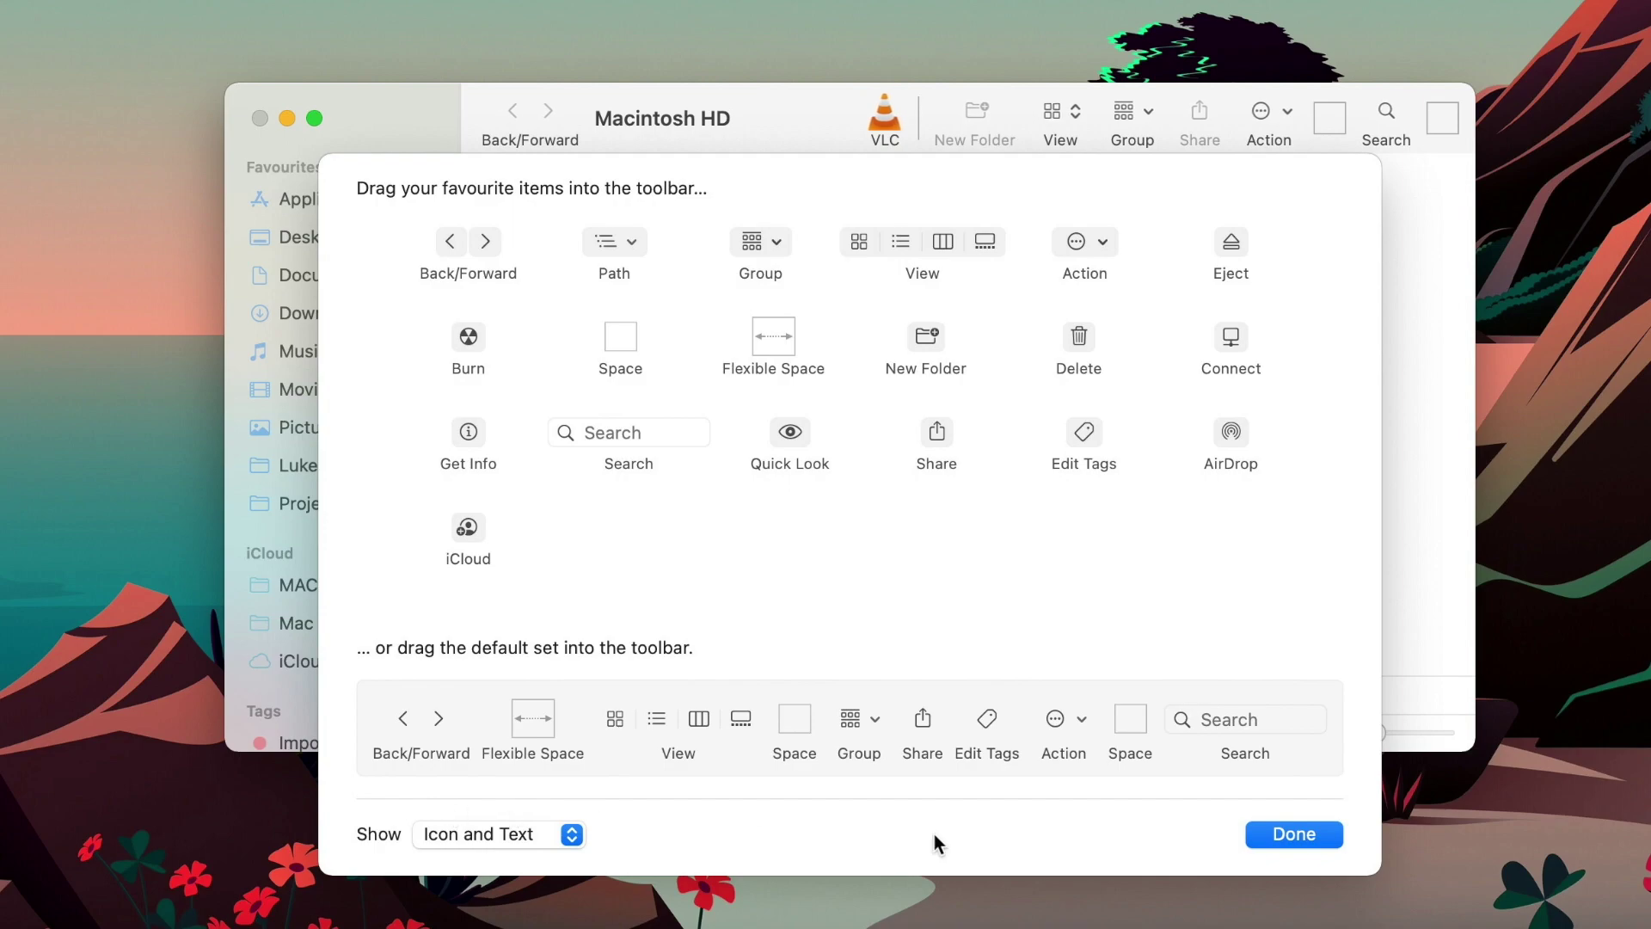
{"action": "left_click", "coordinate": [1297, 836]}
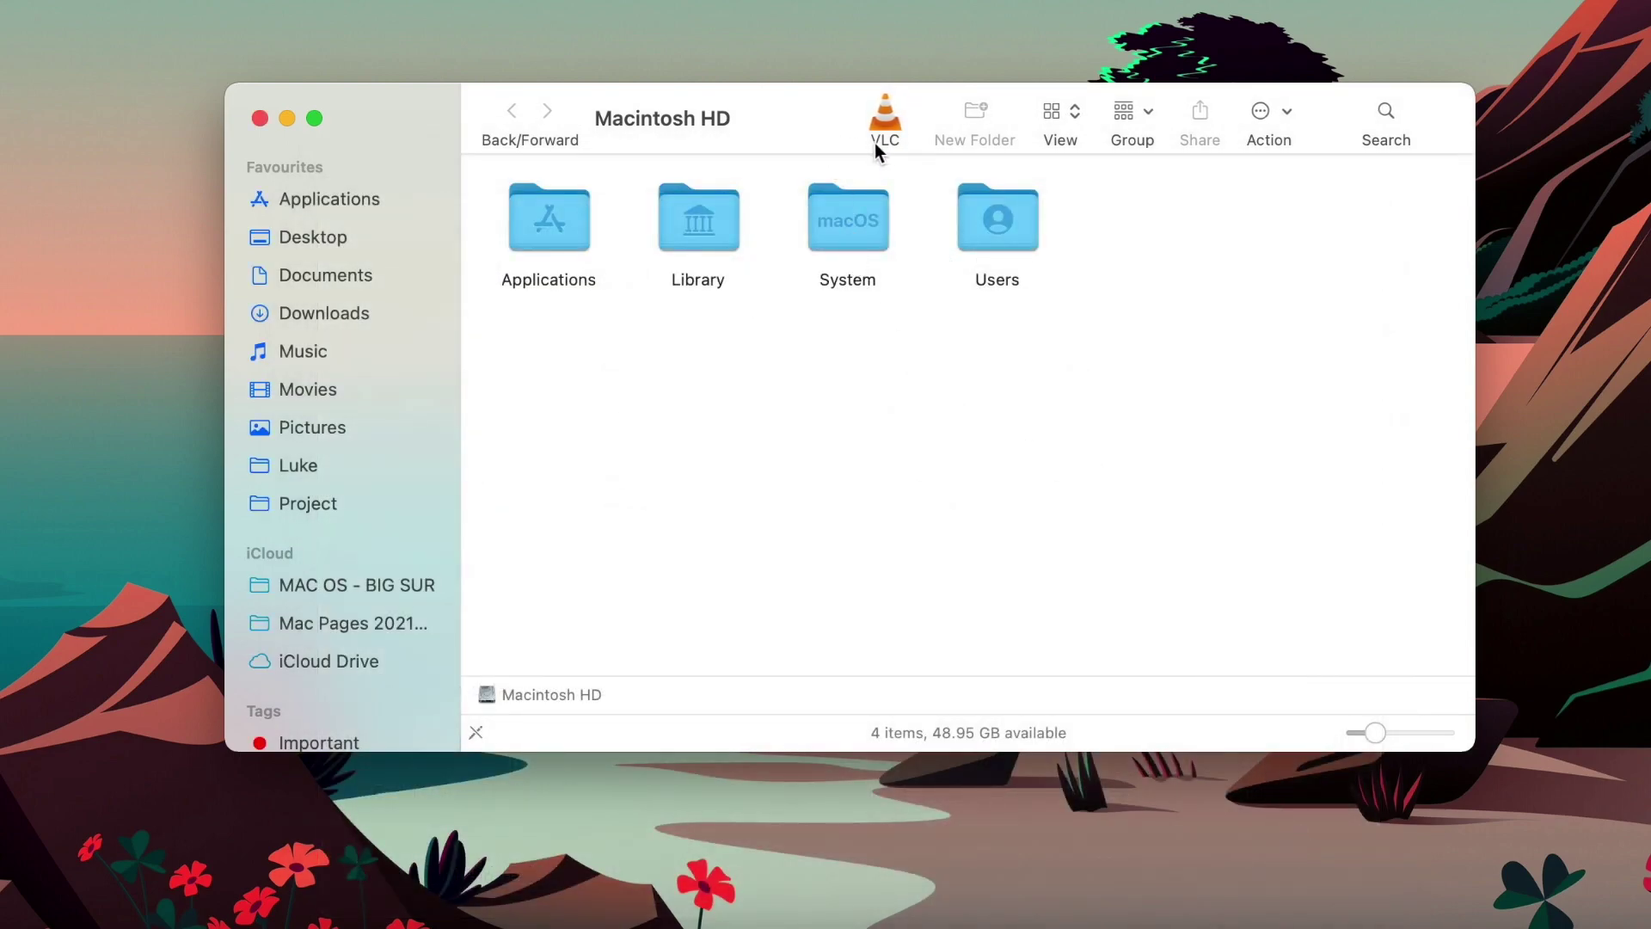
{"action": "right_click", "coordinate": [800, 132]}
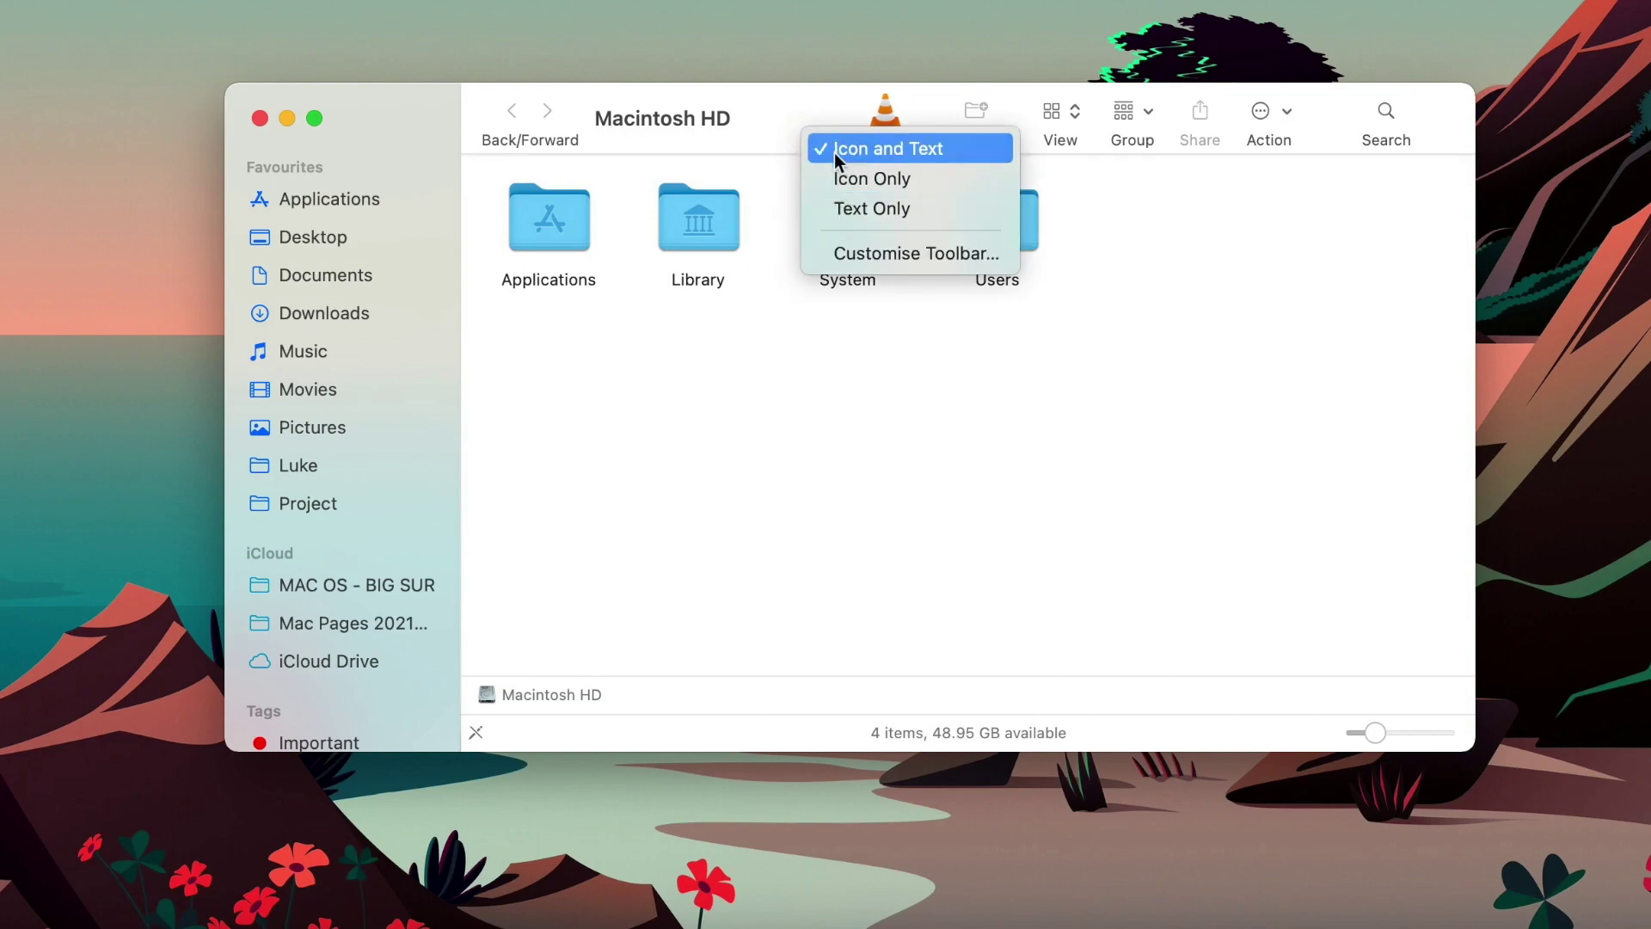
{"action": "left_click", "coordinate": [840, 181]}
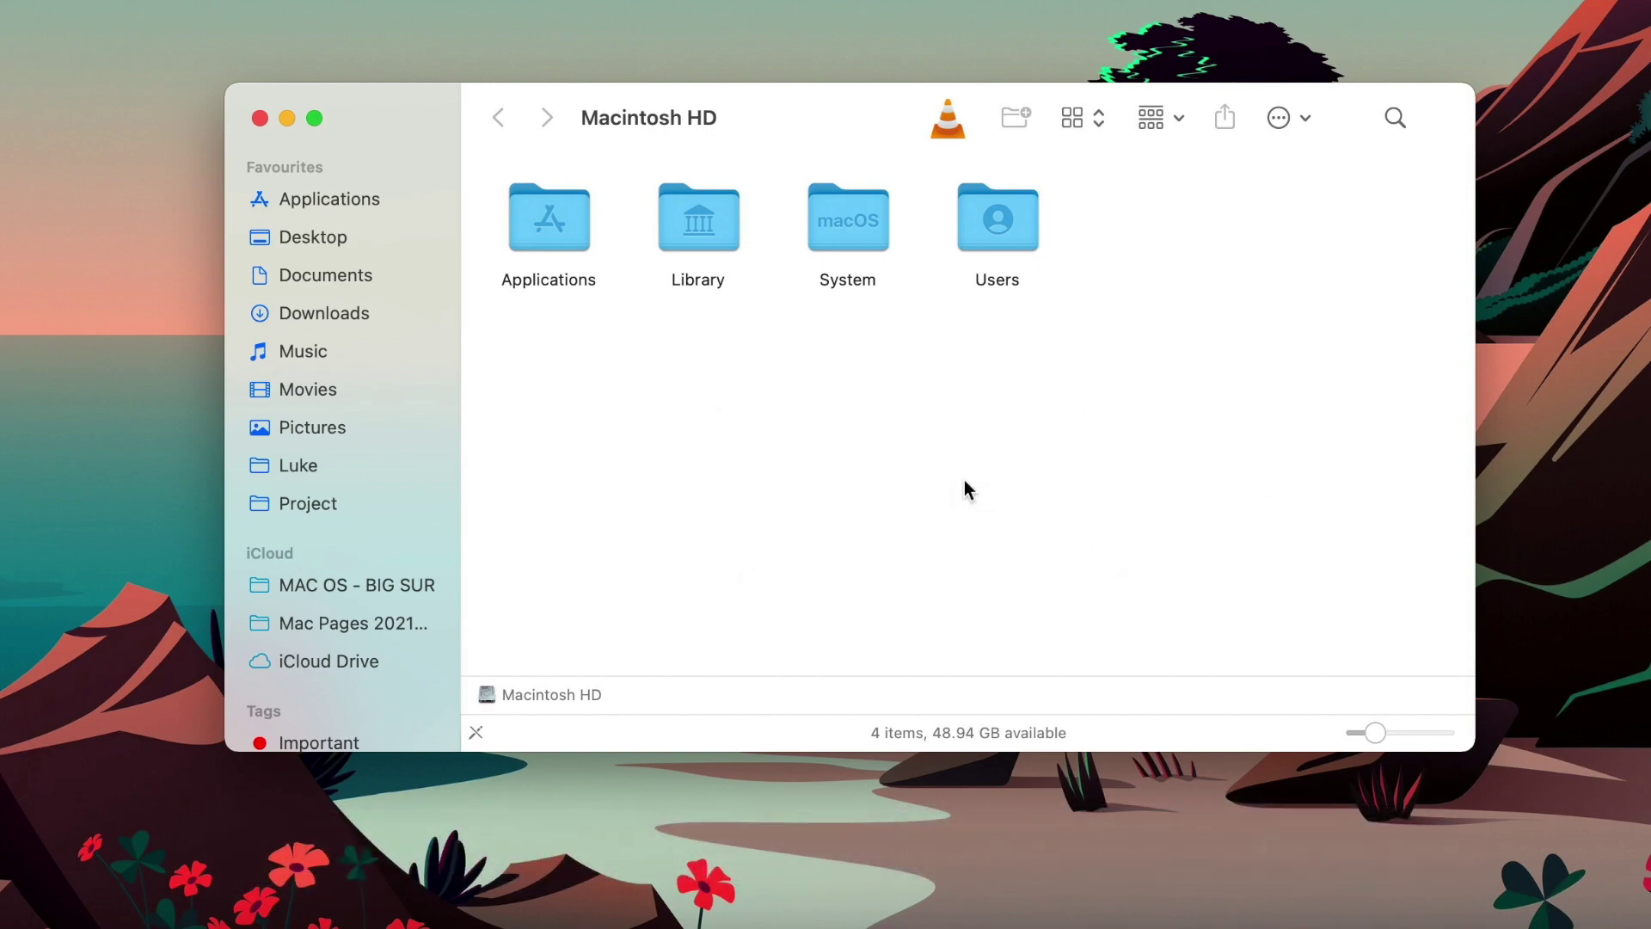
Step: Pin the AppleOnlineAcademy Course file from Project to Finder's toolbar and launch it from there
{"action": "left_click", "coordinate": [305, 506]}
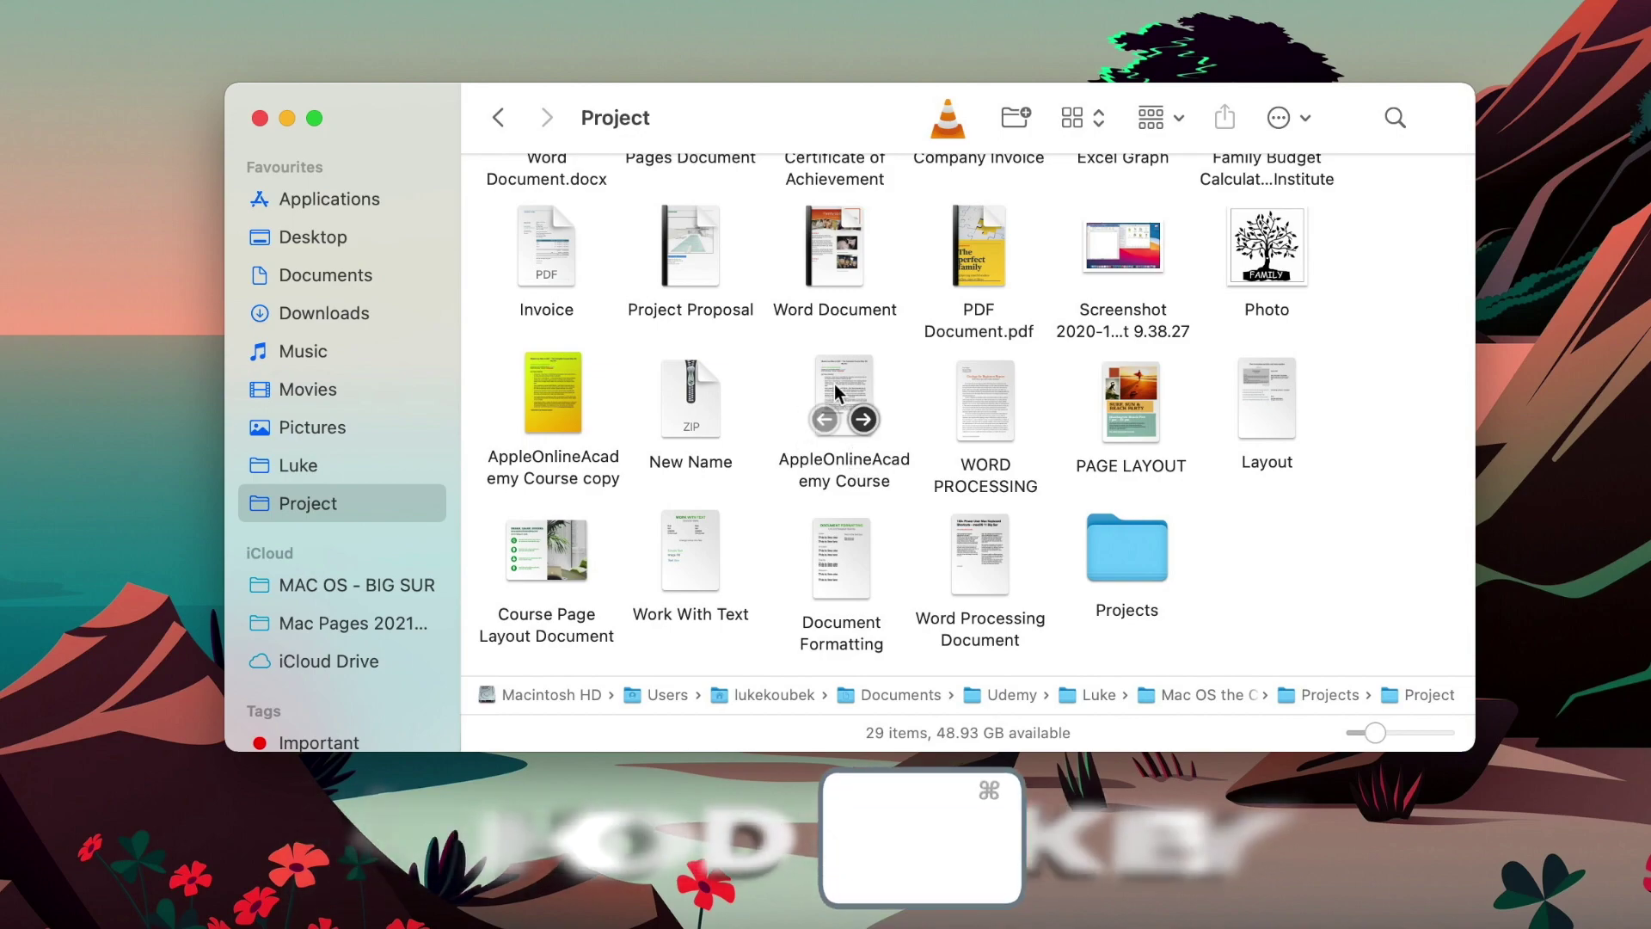
{"action": "mouse_move", "coordinate": [834, 383]}
{"action": "left_click_drag", "start_coordinate": [834, 384], "coordinate": [873, 110]}
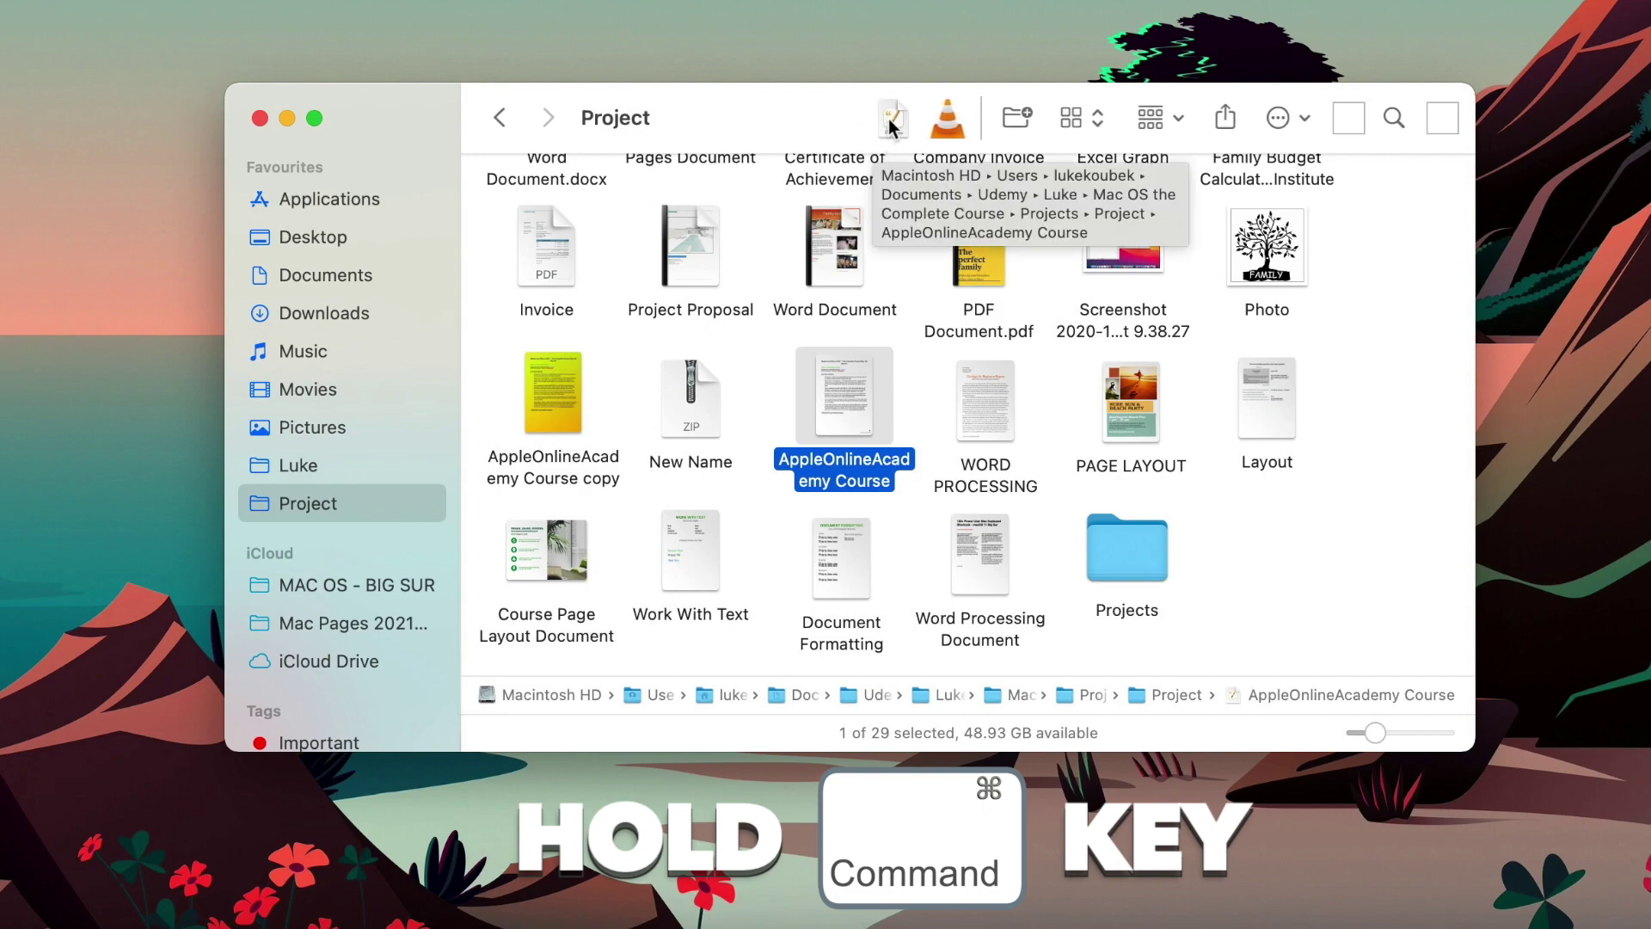
{"action": "left_click", "coordinate": [889, 119]}
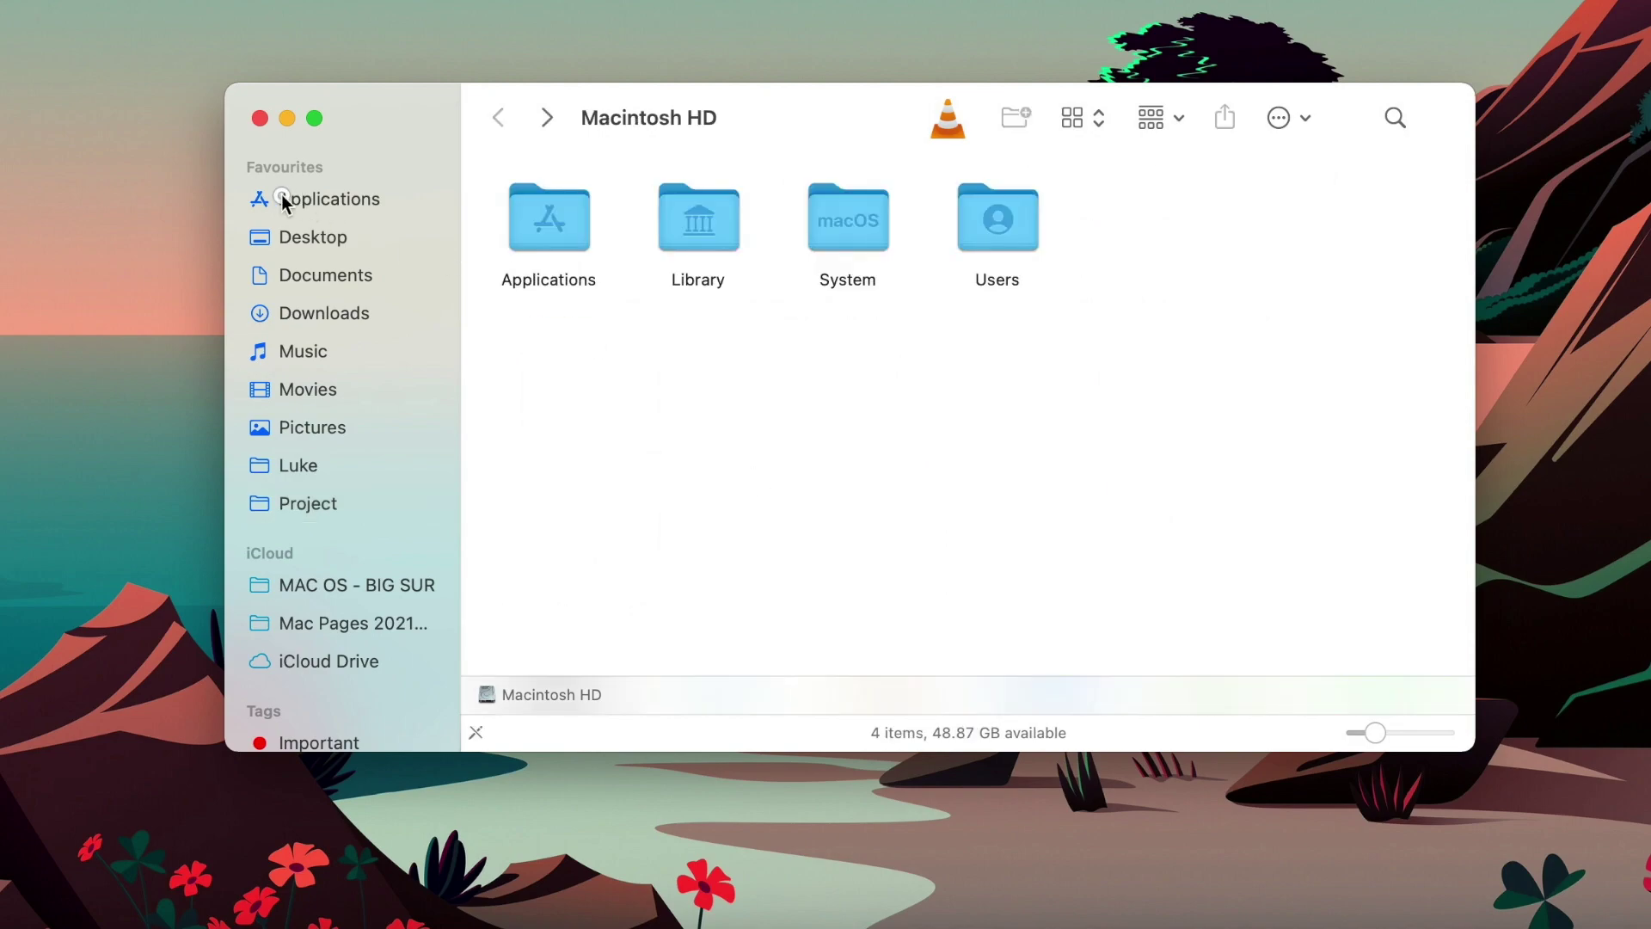
Step: Add Pages from Applications as a Finder toolbar shortcut, then return to the Project folder
{"action": "left_click", "coordinate": [281, 198]}
{"action": "scroll", "coordinate": [556, 313], "scroll_direction": "down", "scroll_amount": 10}
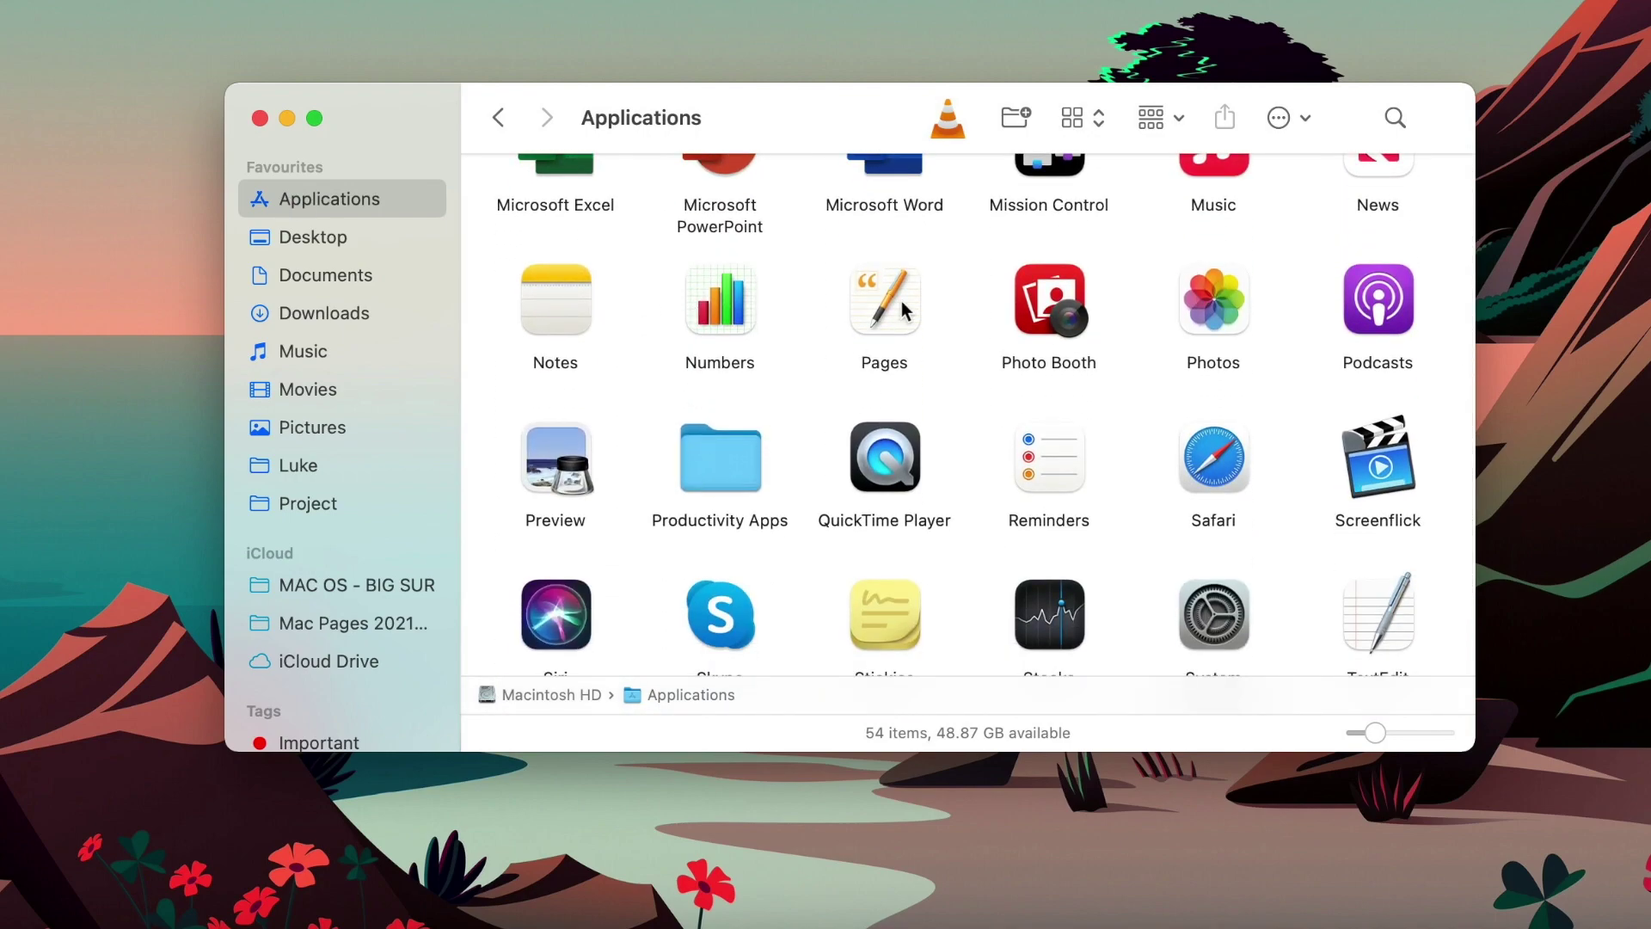
{"action": "left_click_drag", "start_coordinate": [903, 308], "coordinate": [906, 125]}
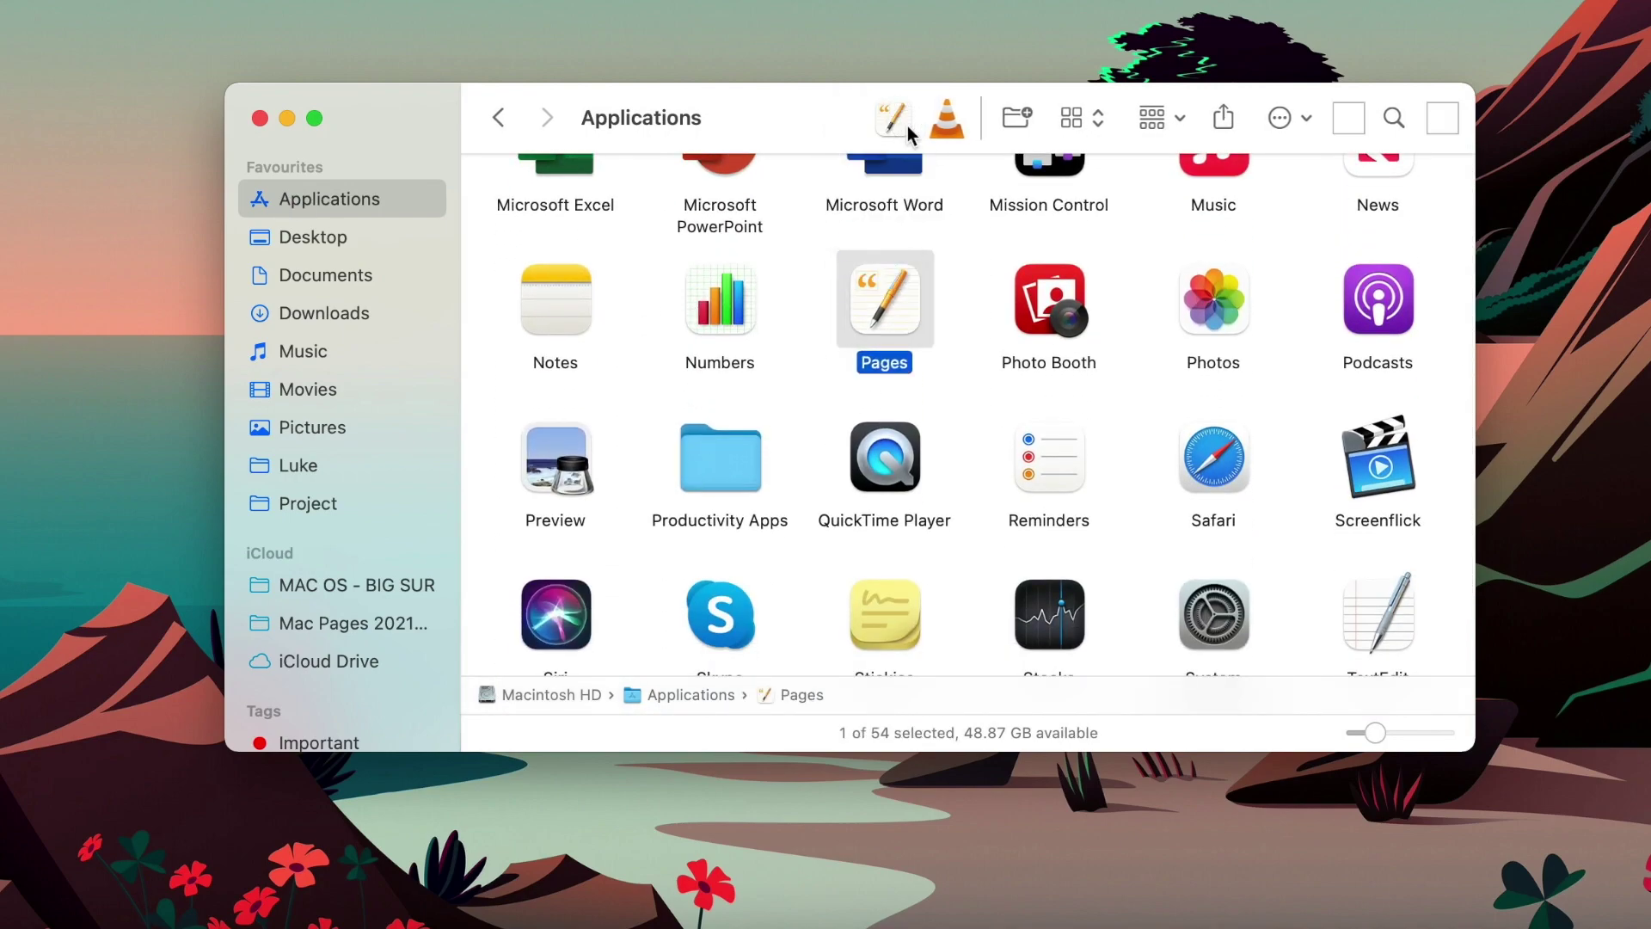
{"action": "left_click", "coordinate": [555, 379]}
{"action": "left_click", "coordinate": [302, 499]}
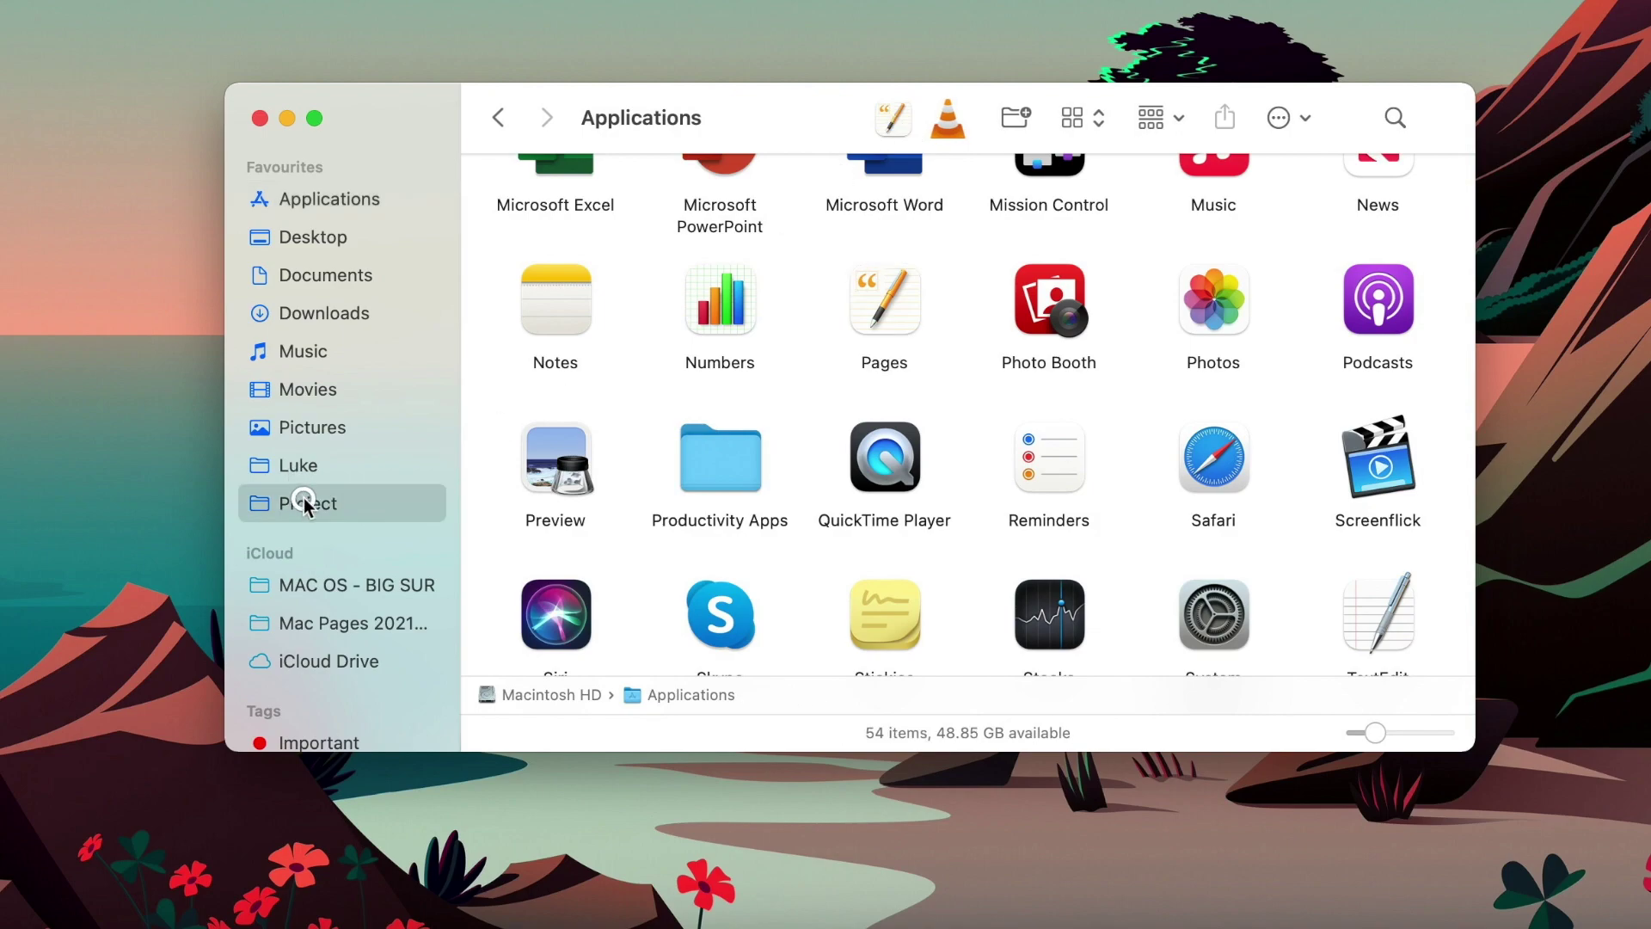
Step: Open AppleOnlineAcademy Course by dropping it on the toolbar's Pages icon, then close Pages and the Project window
{"action": "mouse_move", "coordinate": [850, 358]}
{"action": "left_click_drag", "start_coordinate": [850, 359], "coordinate": [901, 98]}
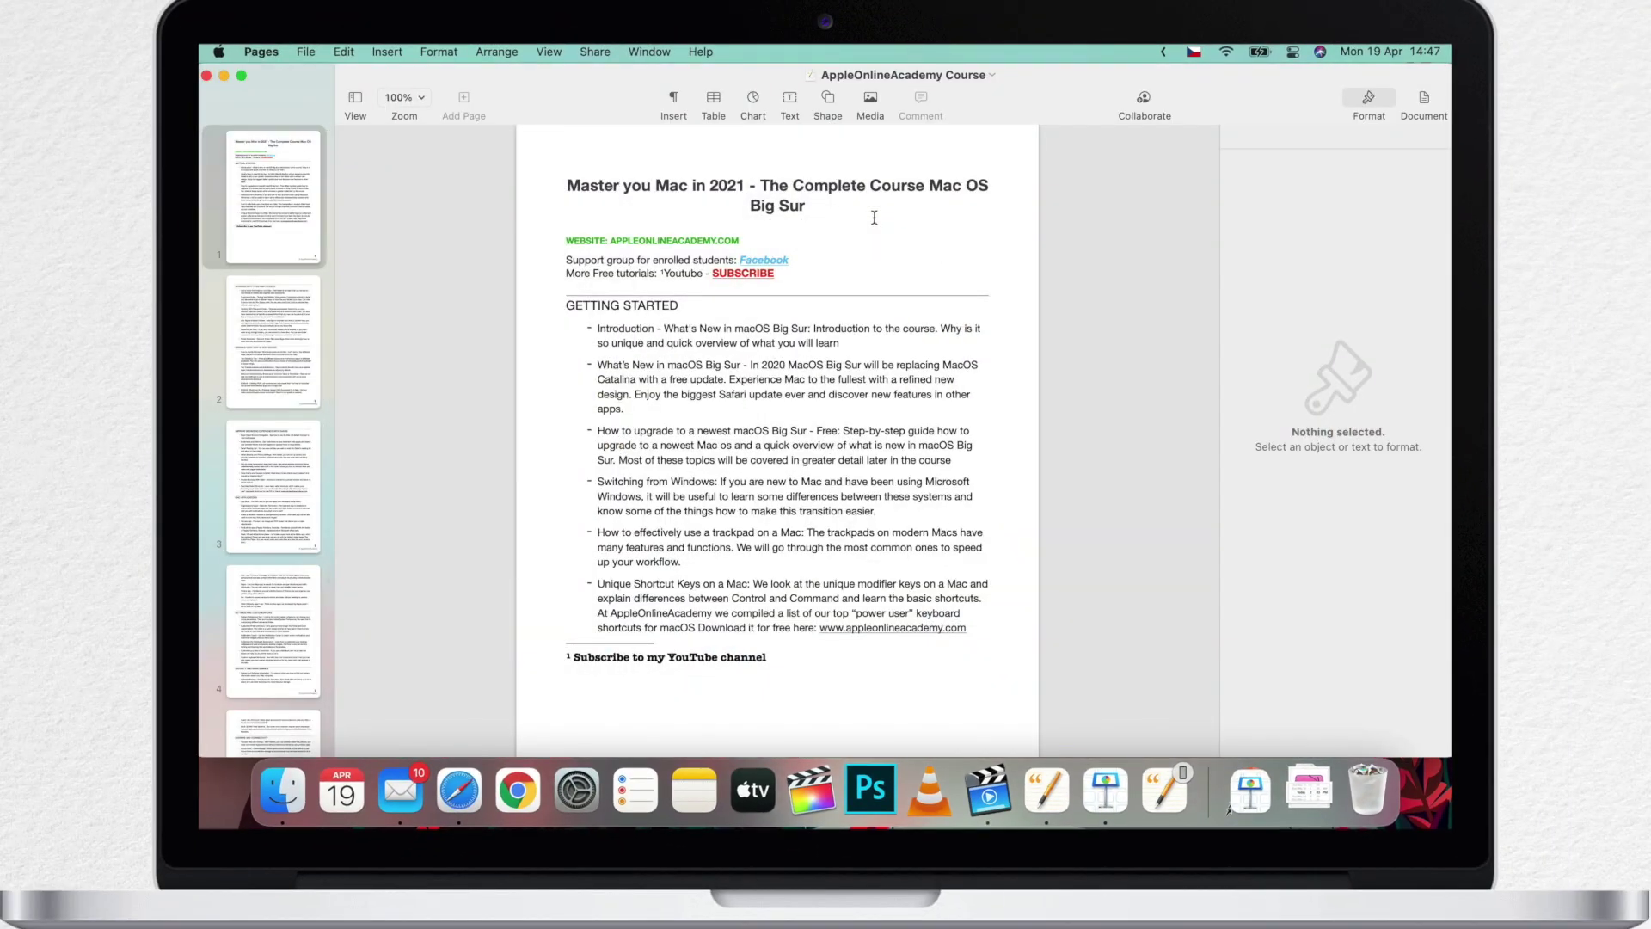
{"action": "left_click", "coordinate": [206, 76]}
{"action": "left_click", "coordinate": [689, 167]}
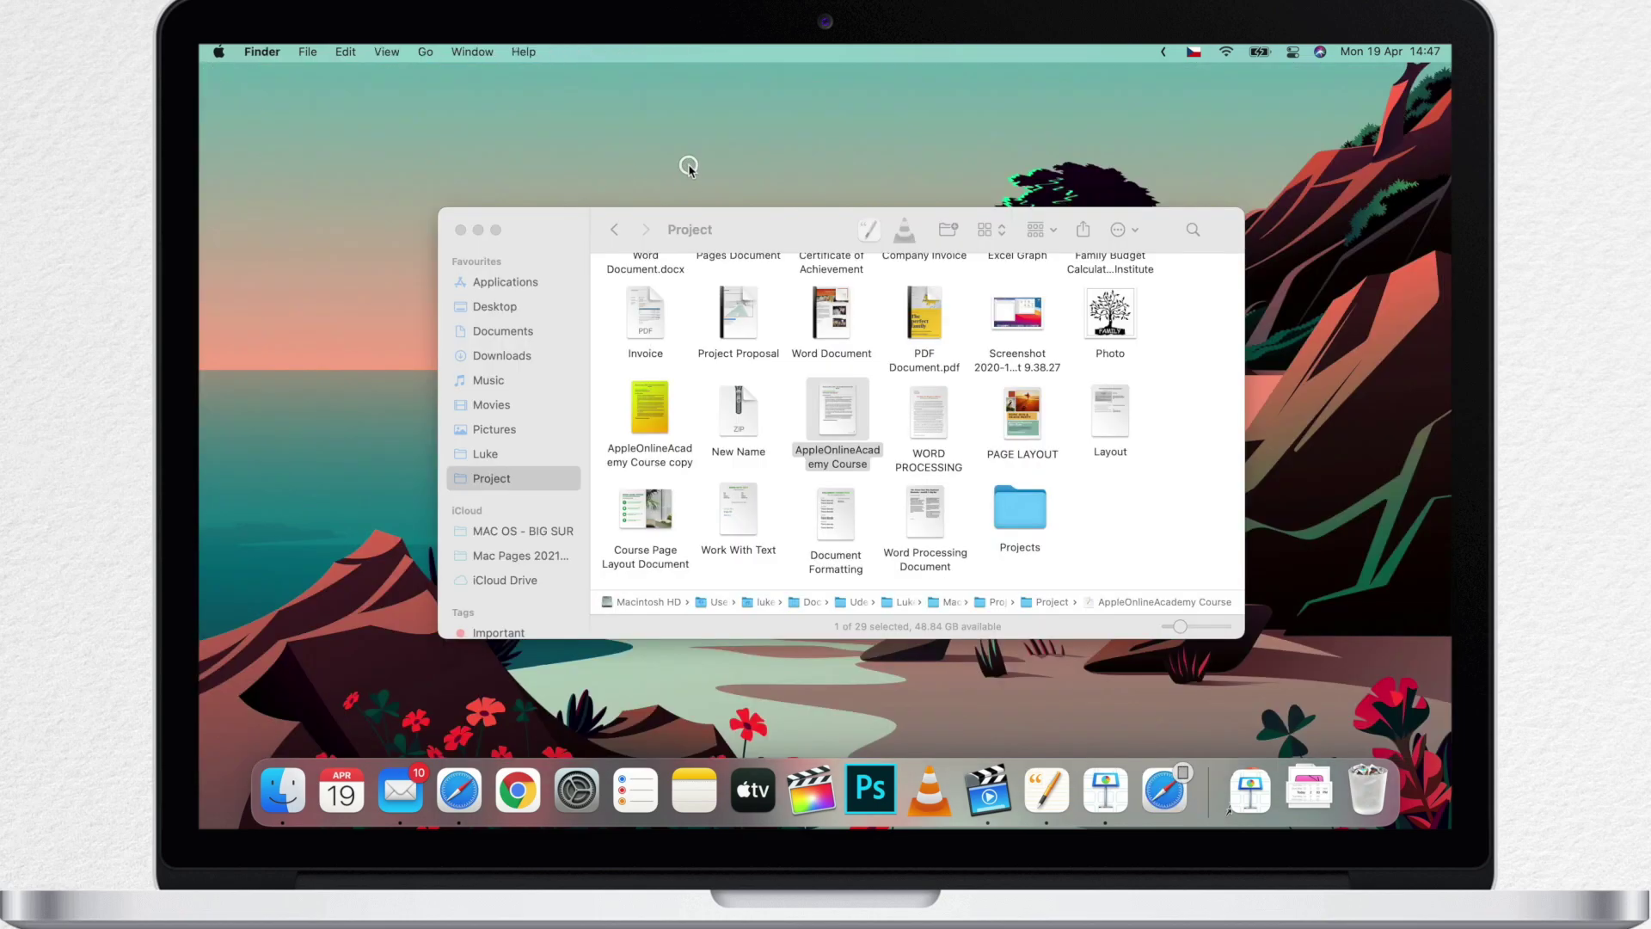
{"action": "left_click", "coordinate": [461, 230]}
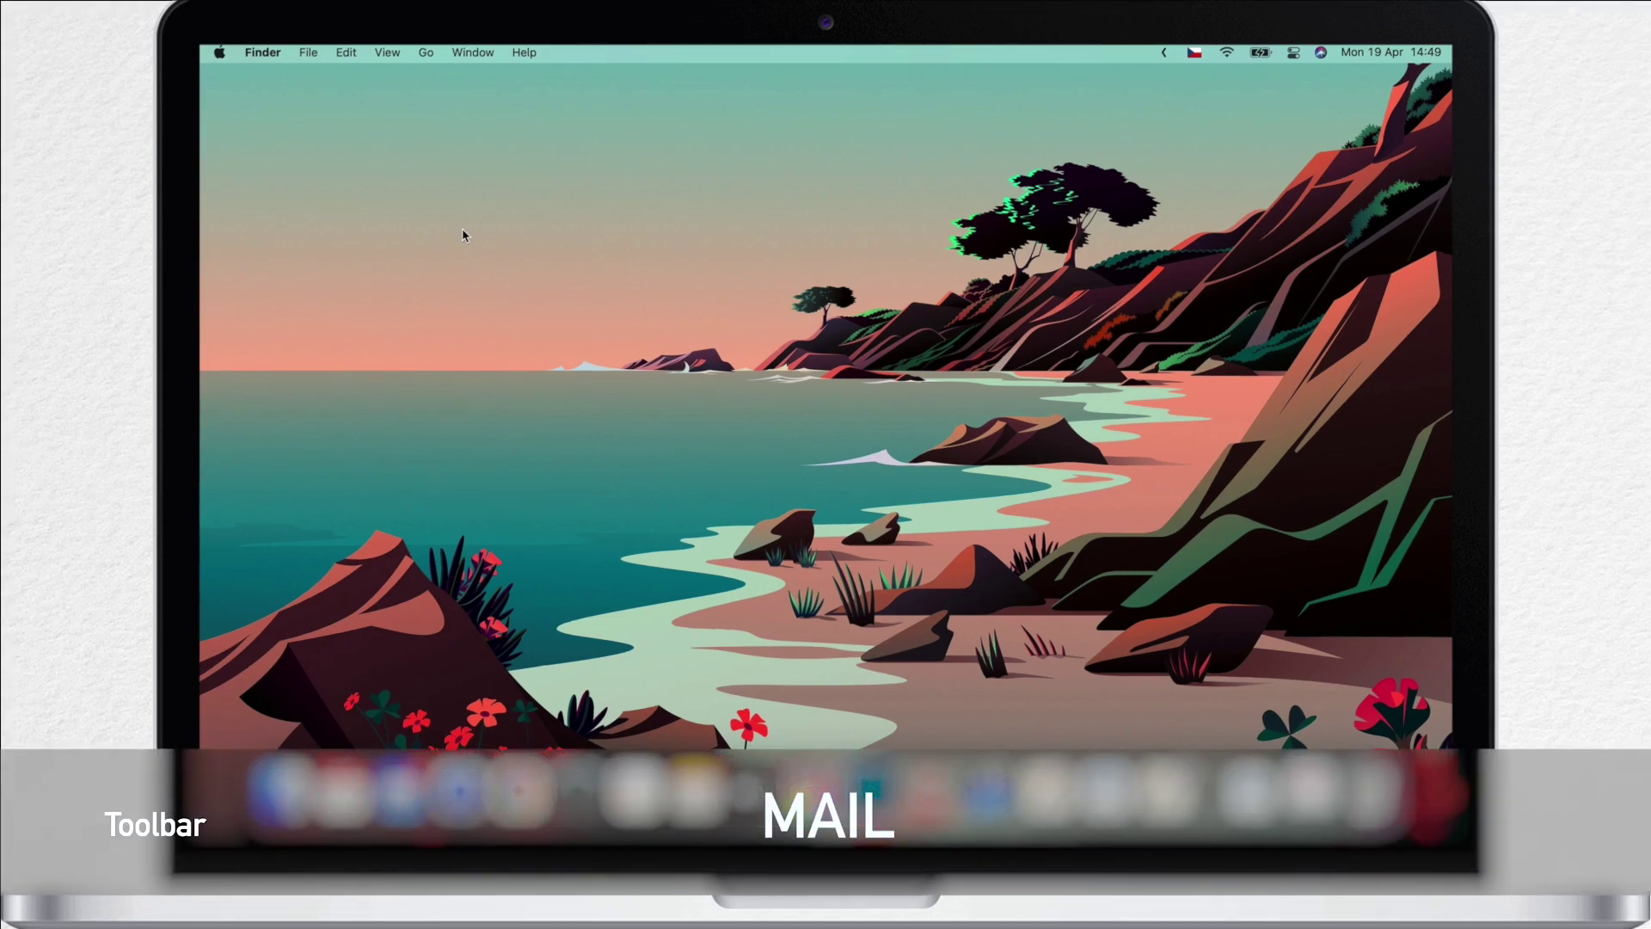
Step: Switch to the next desktop space, where Mail shows the empty Drafts mailbox
{"action": "key", "text": "ctrl+Right"}
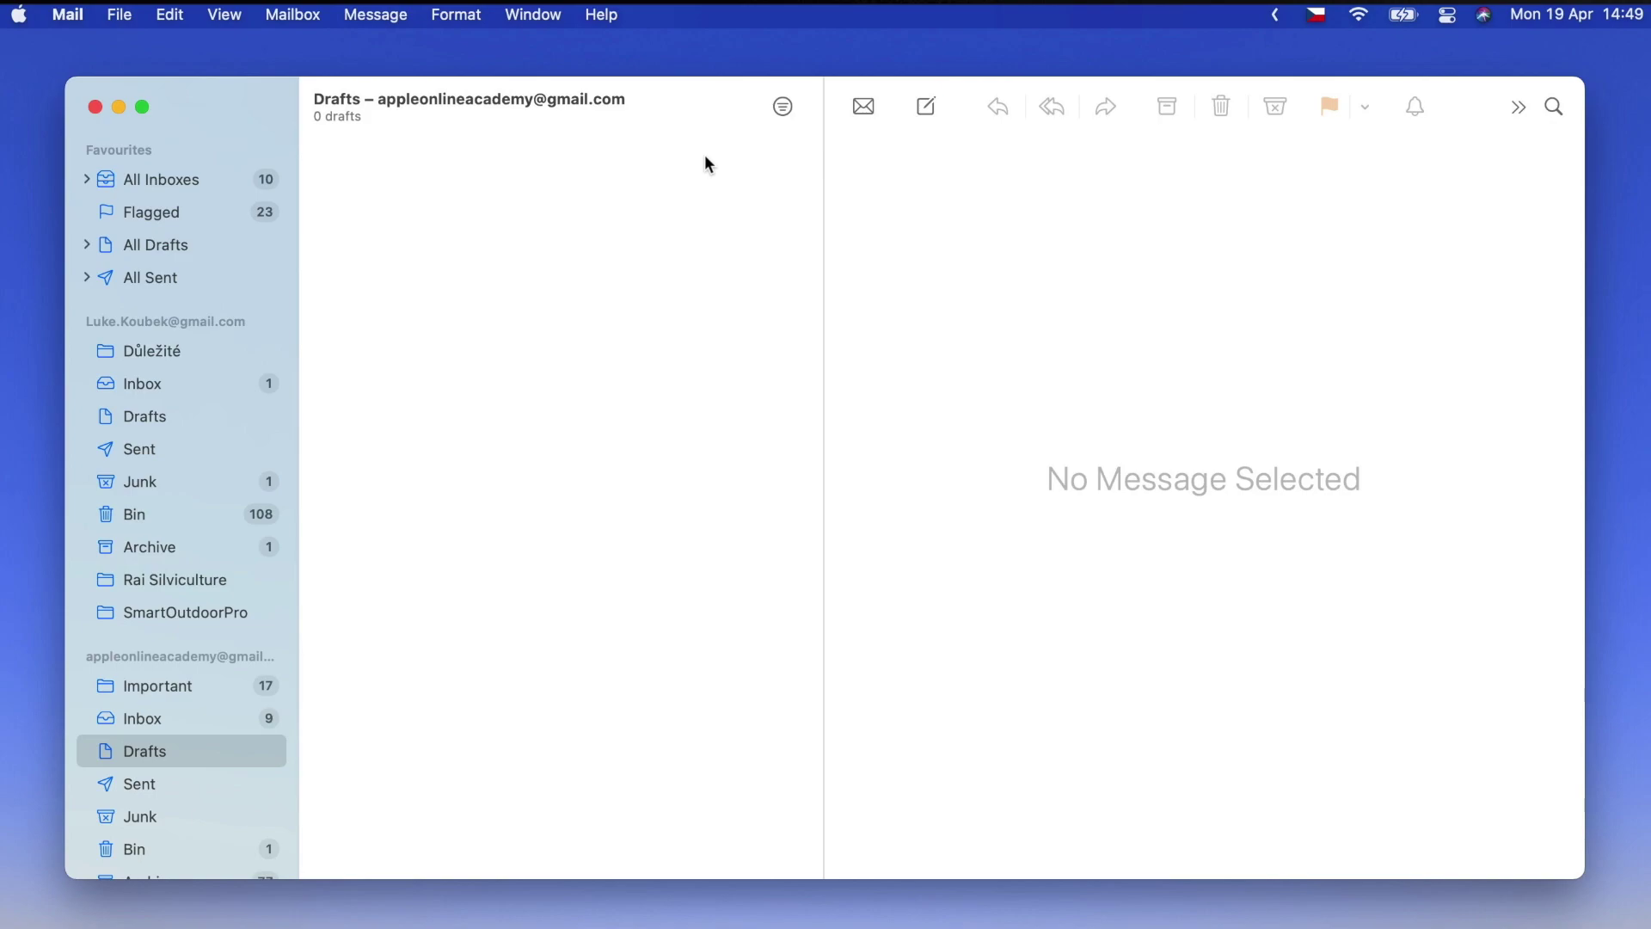
Step: Move Mail's Archive, Delete and Junk toolbar group above the message list and finish customising
{"action": "right_click", "coordinate": [699, 107]}
{"action": "left_click", "coordinate": [770, 215]}
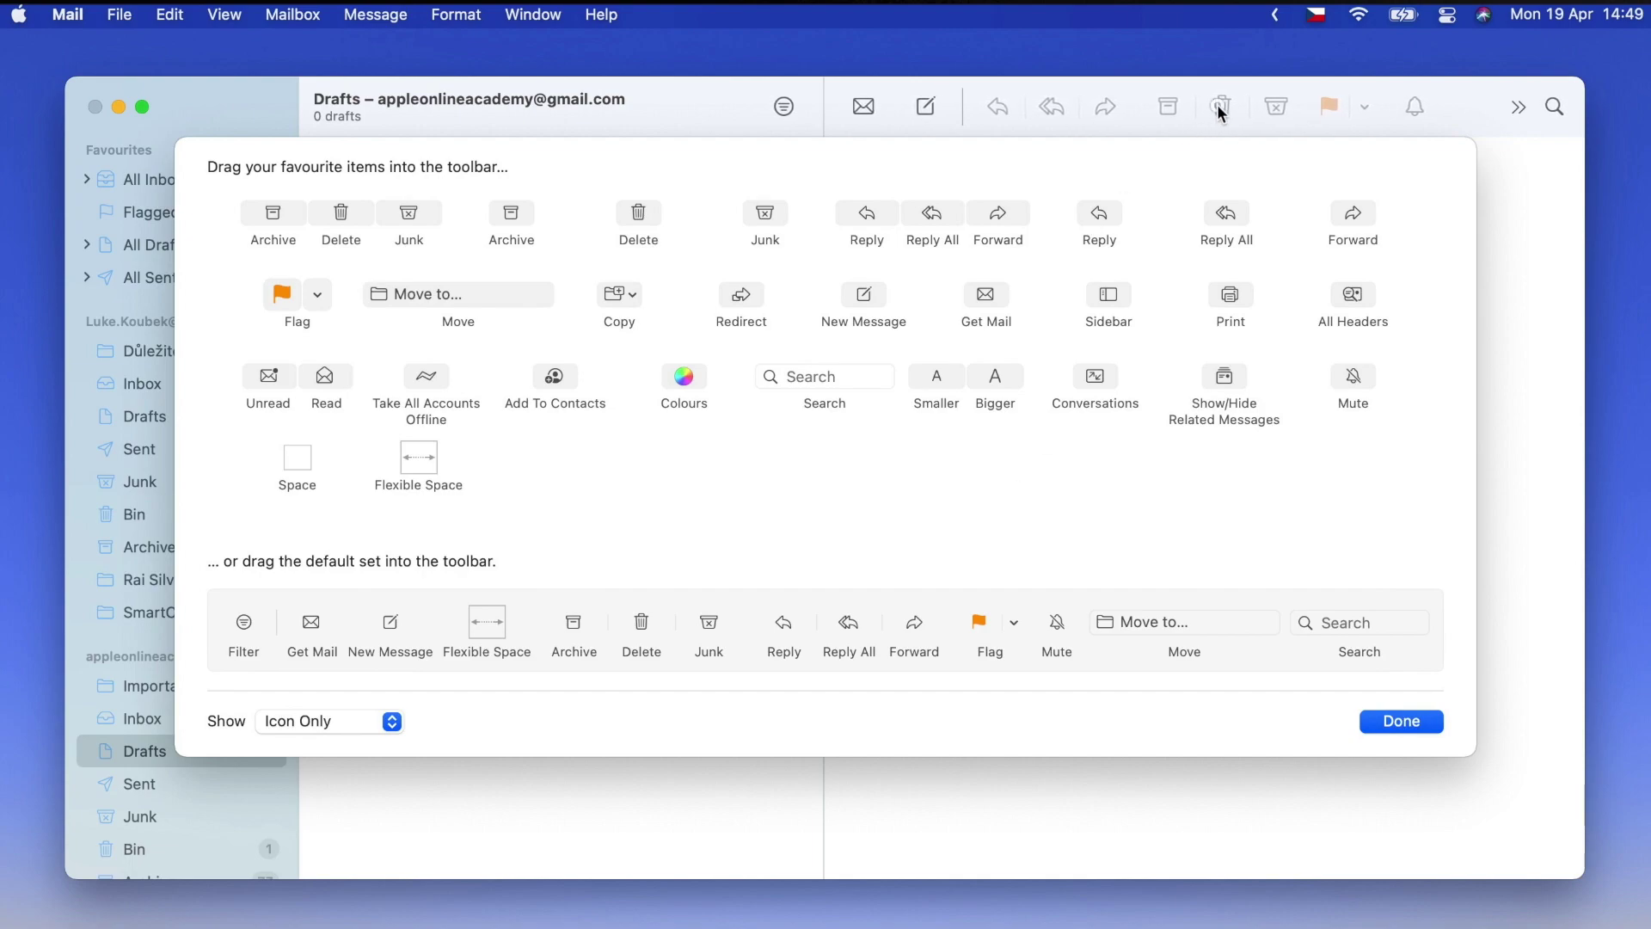
{"action": "left_click_drag", "start_coordinate": [1218, 109], "coordinate": [734, 109]}
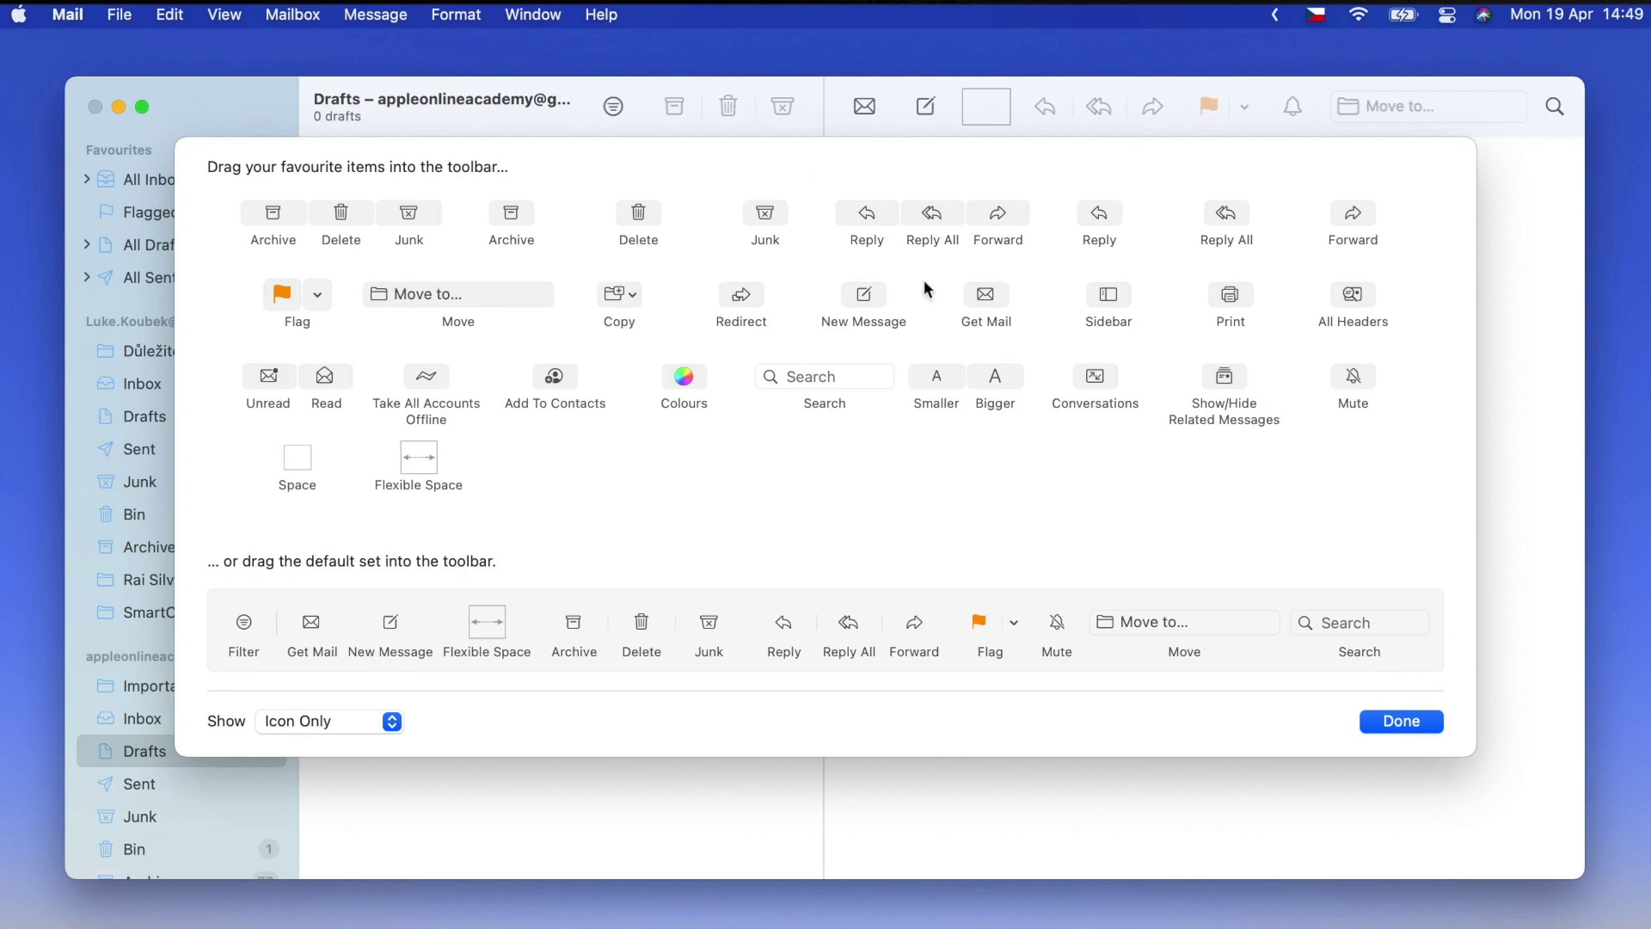
{"action": "left_click", "coordinate": [1401, 721]}
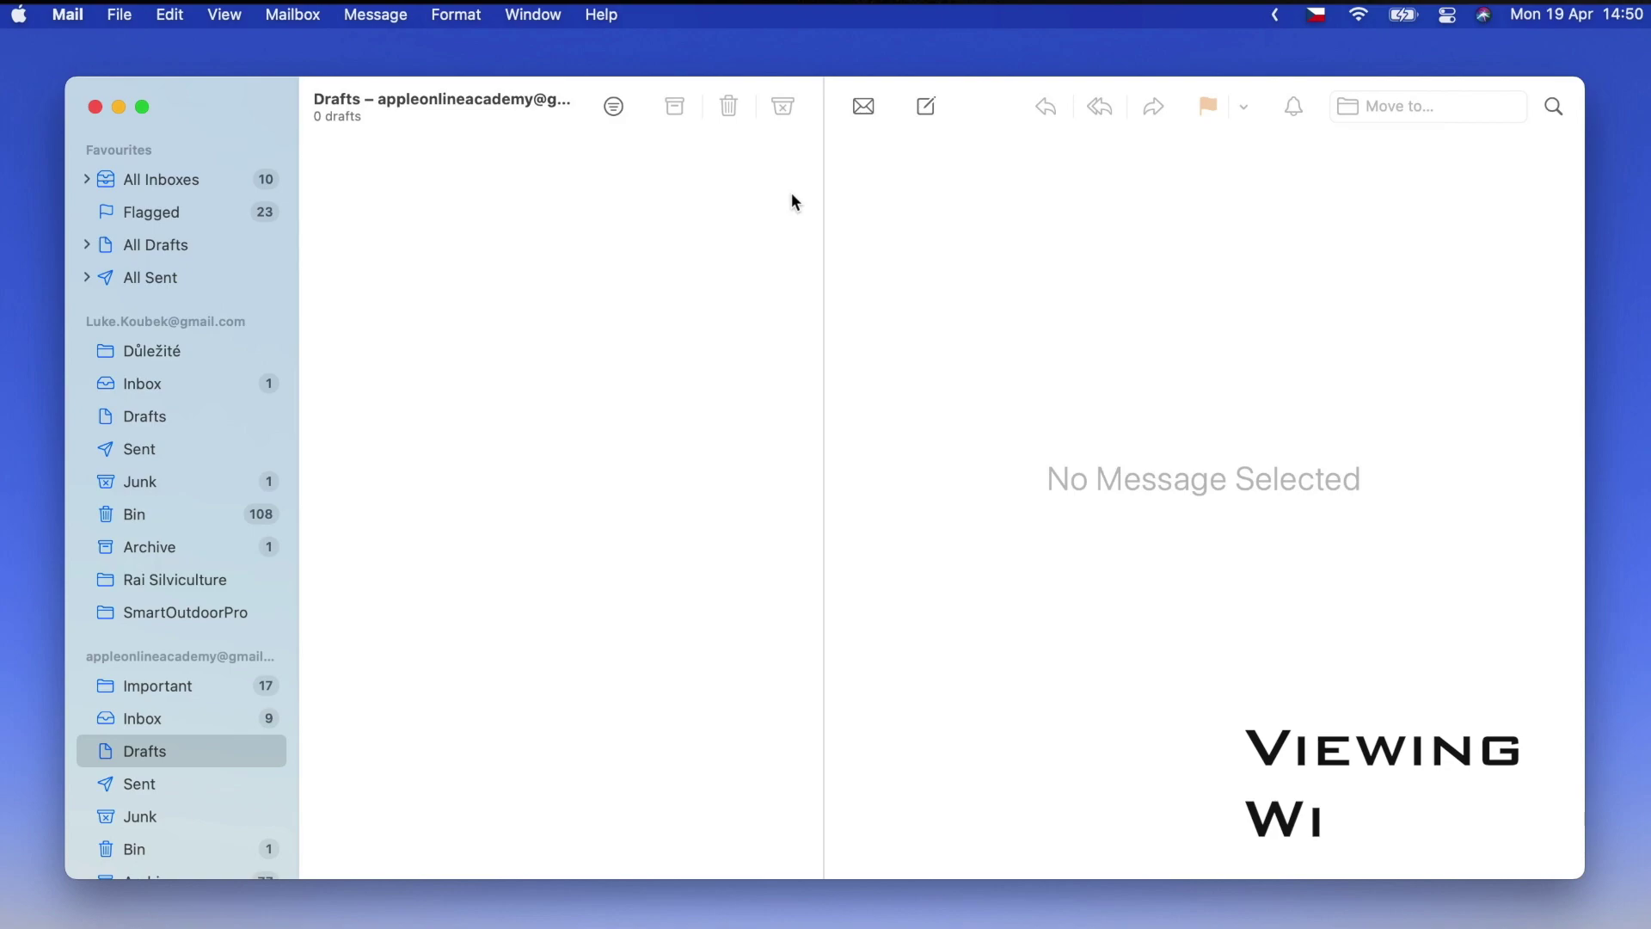
Step: Compose a new message and review its Customise Toolbar options without changing anything
{"action": "left_click", "coordinate": [926, 106]}
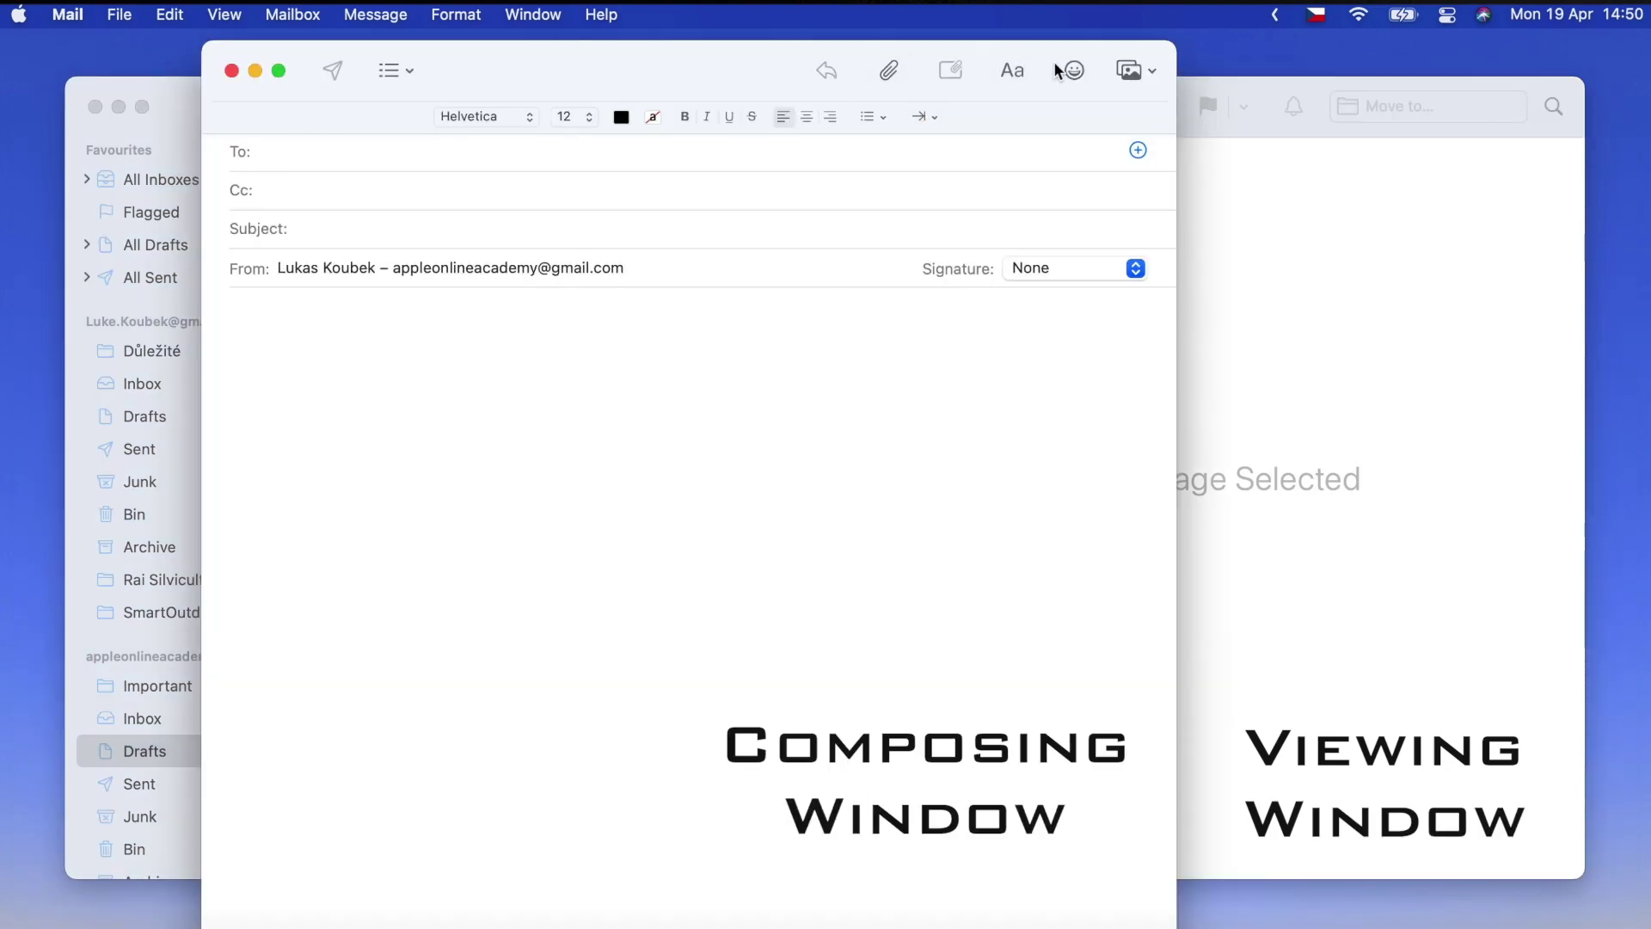
{"action": "right_click", "coordinate": [685, 59]}
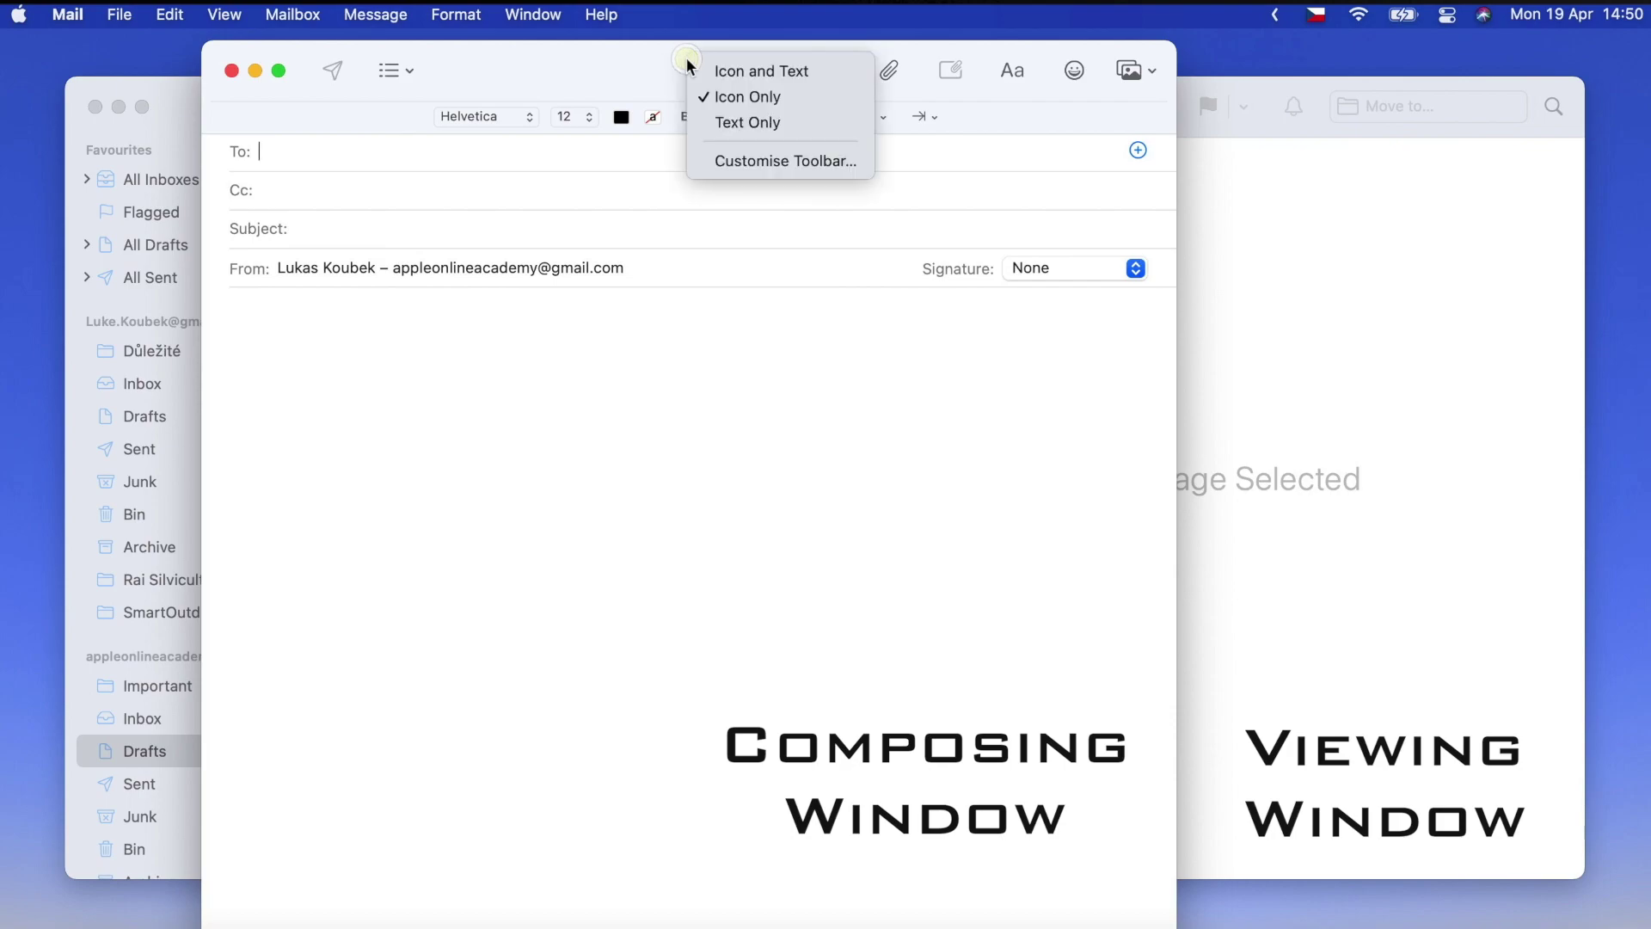
{"action": "left_click", "coordinate": [720, 162]}
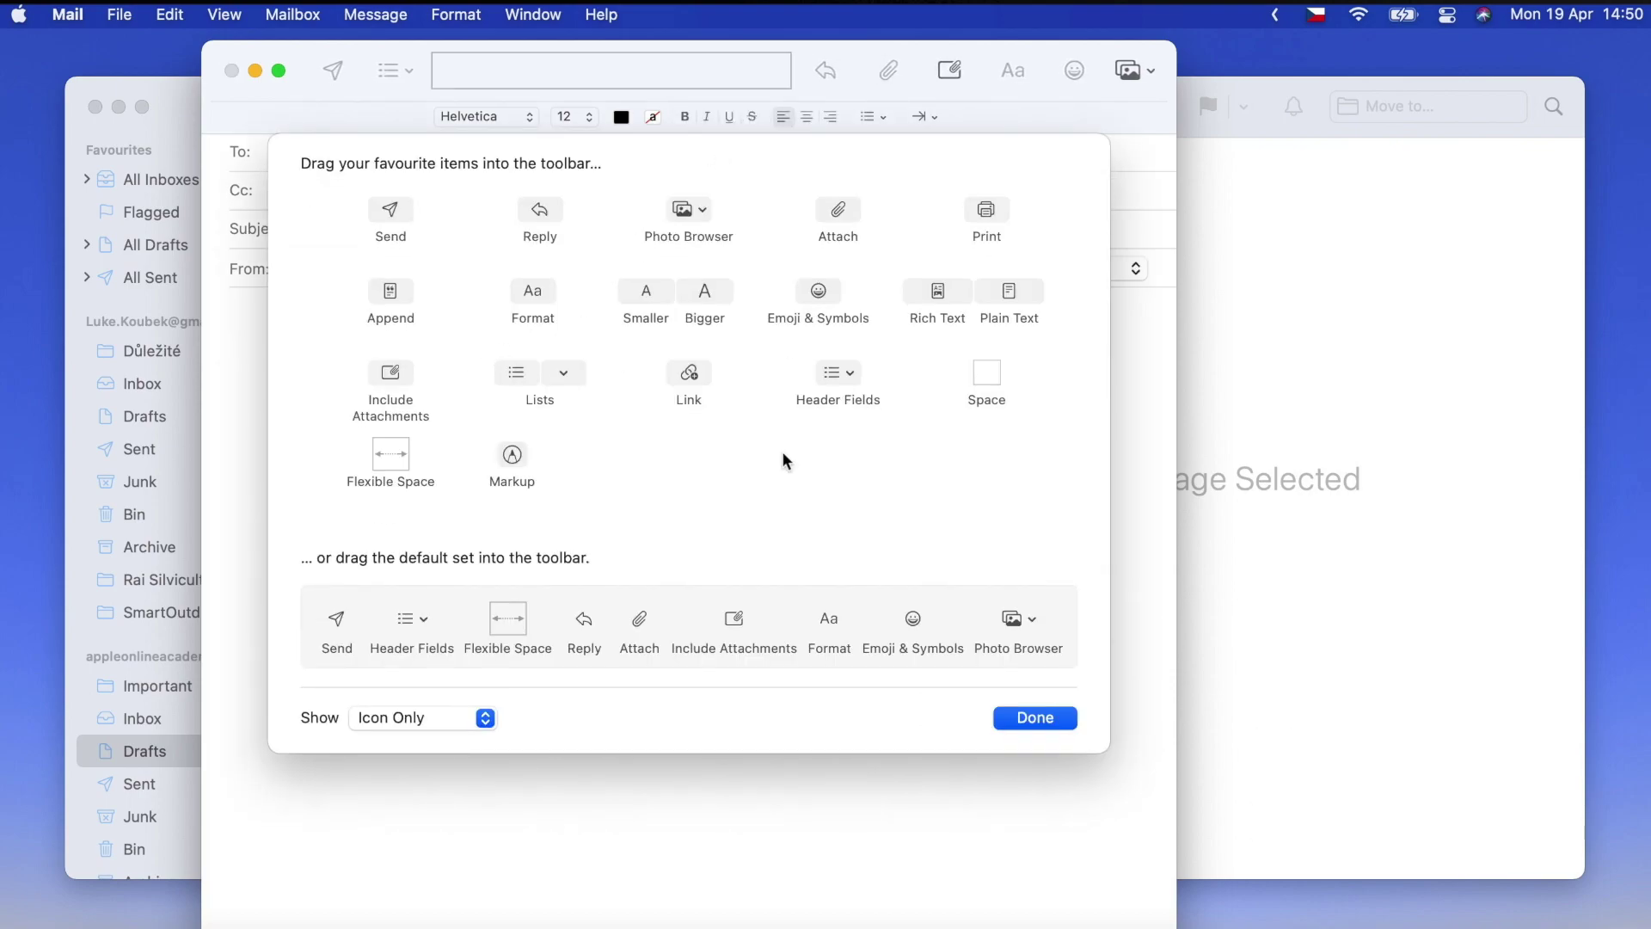
{"action": "left_click", "coordinate": [1035, 717]}
Step: Close the blank new message and the main Mail window
{"action": "left_click", "coordinate": [232, 71]}
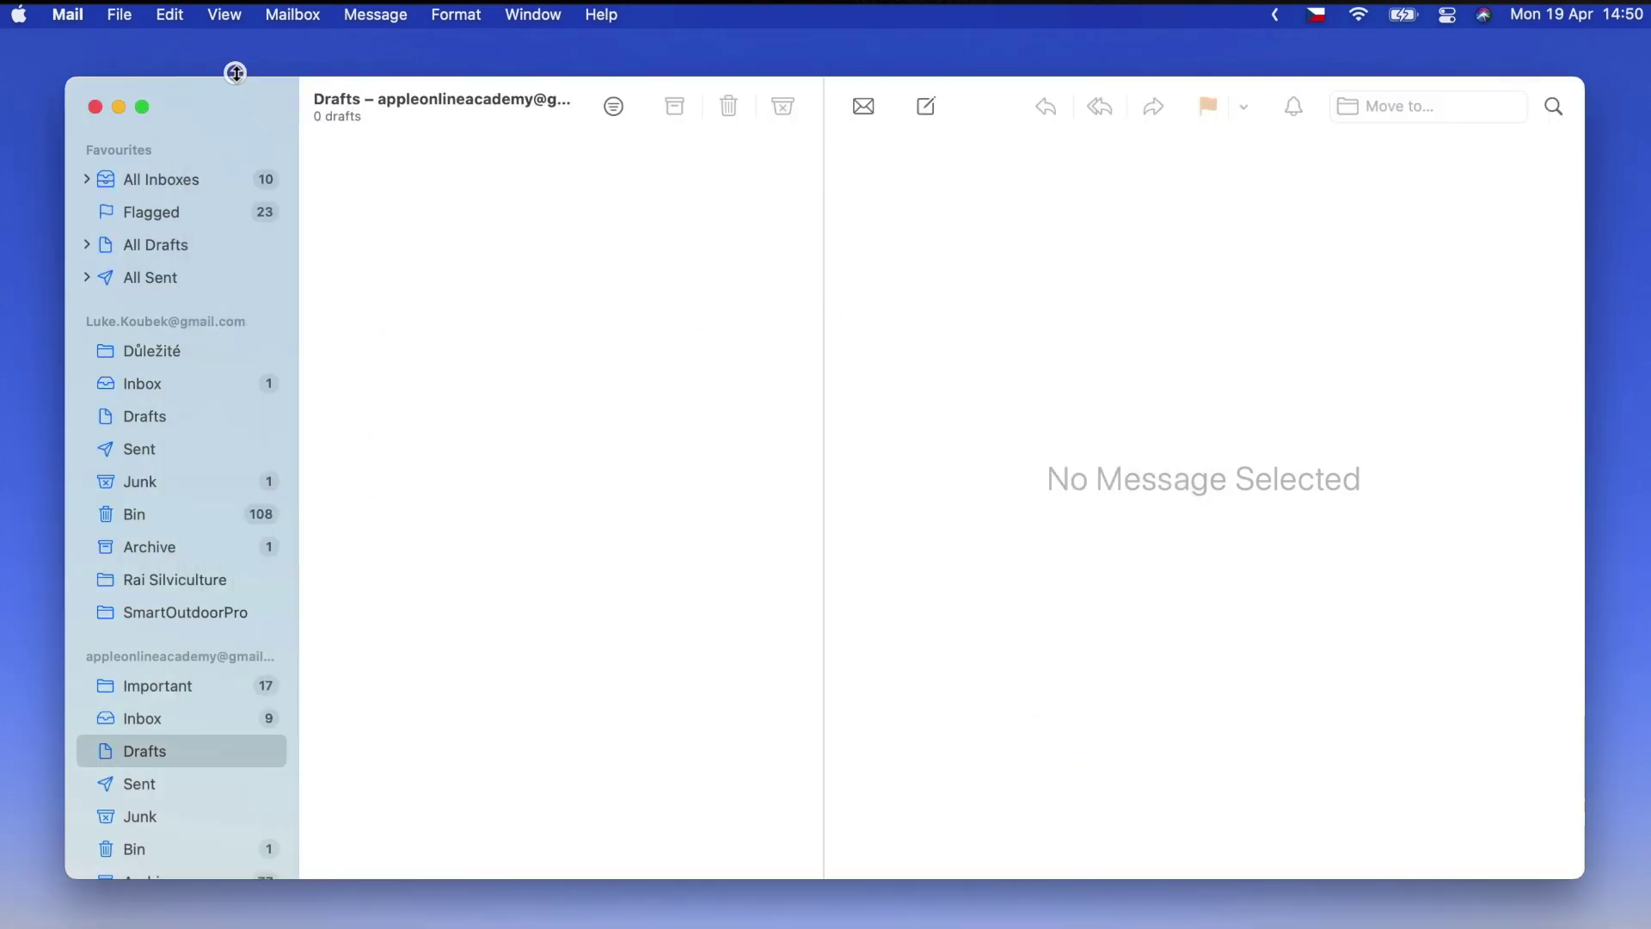
{"action": "left_click", "coordinate": [94, 106]}
{"action": "left_click", "coordinate": [182, 148]}
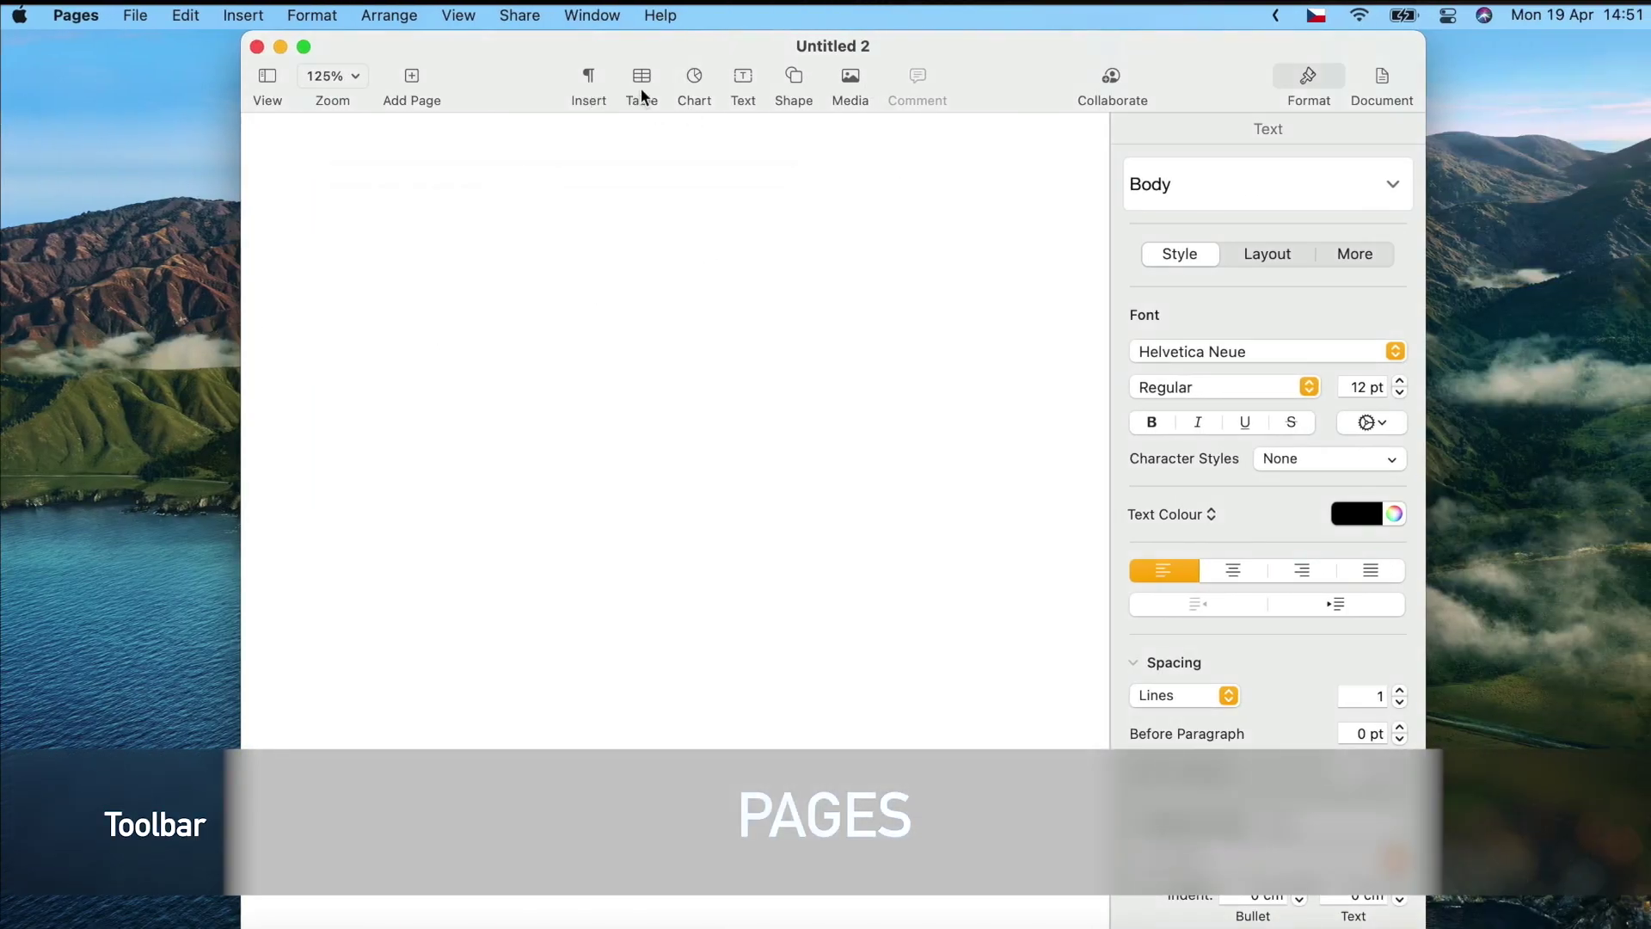
{"action": "right_click", "coordinate": [983, 85]}
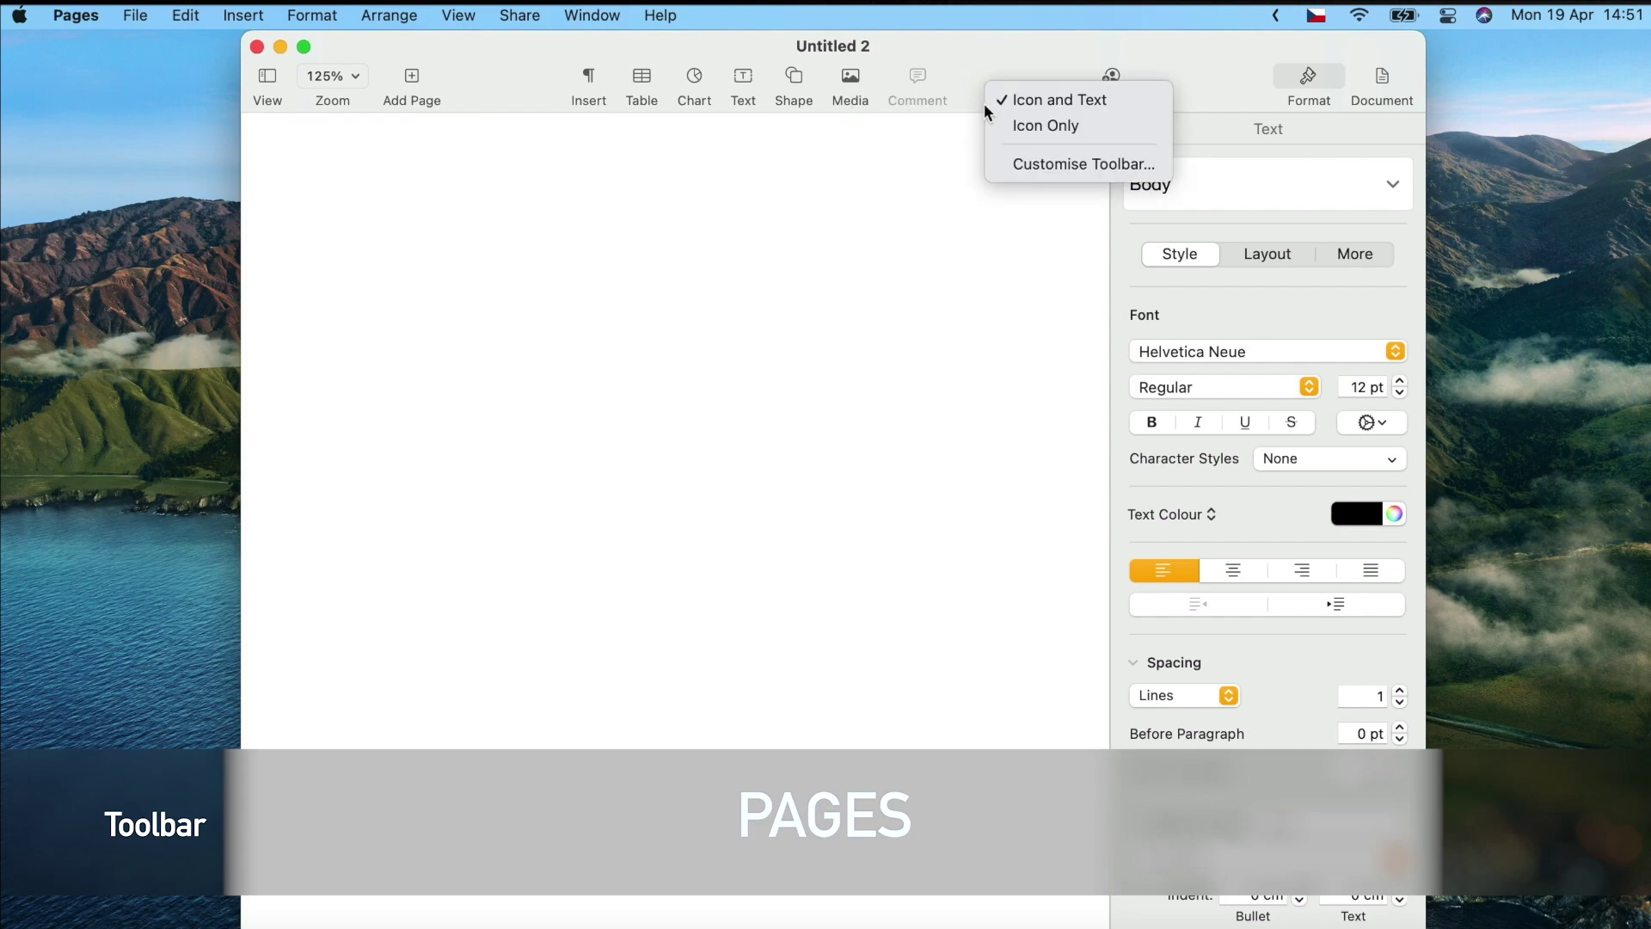
{"action": "left_click", "coordinate": [1107, 168]}
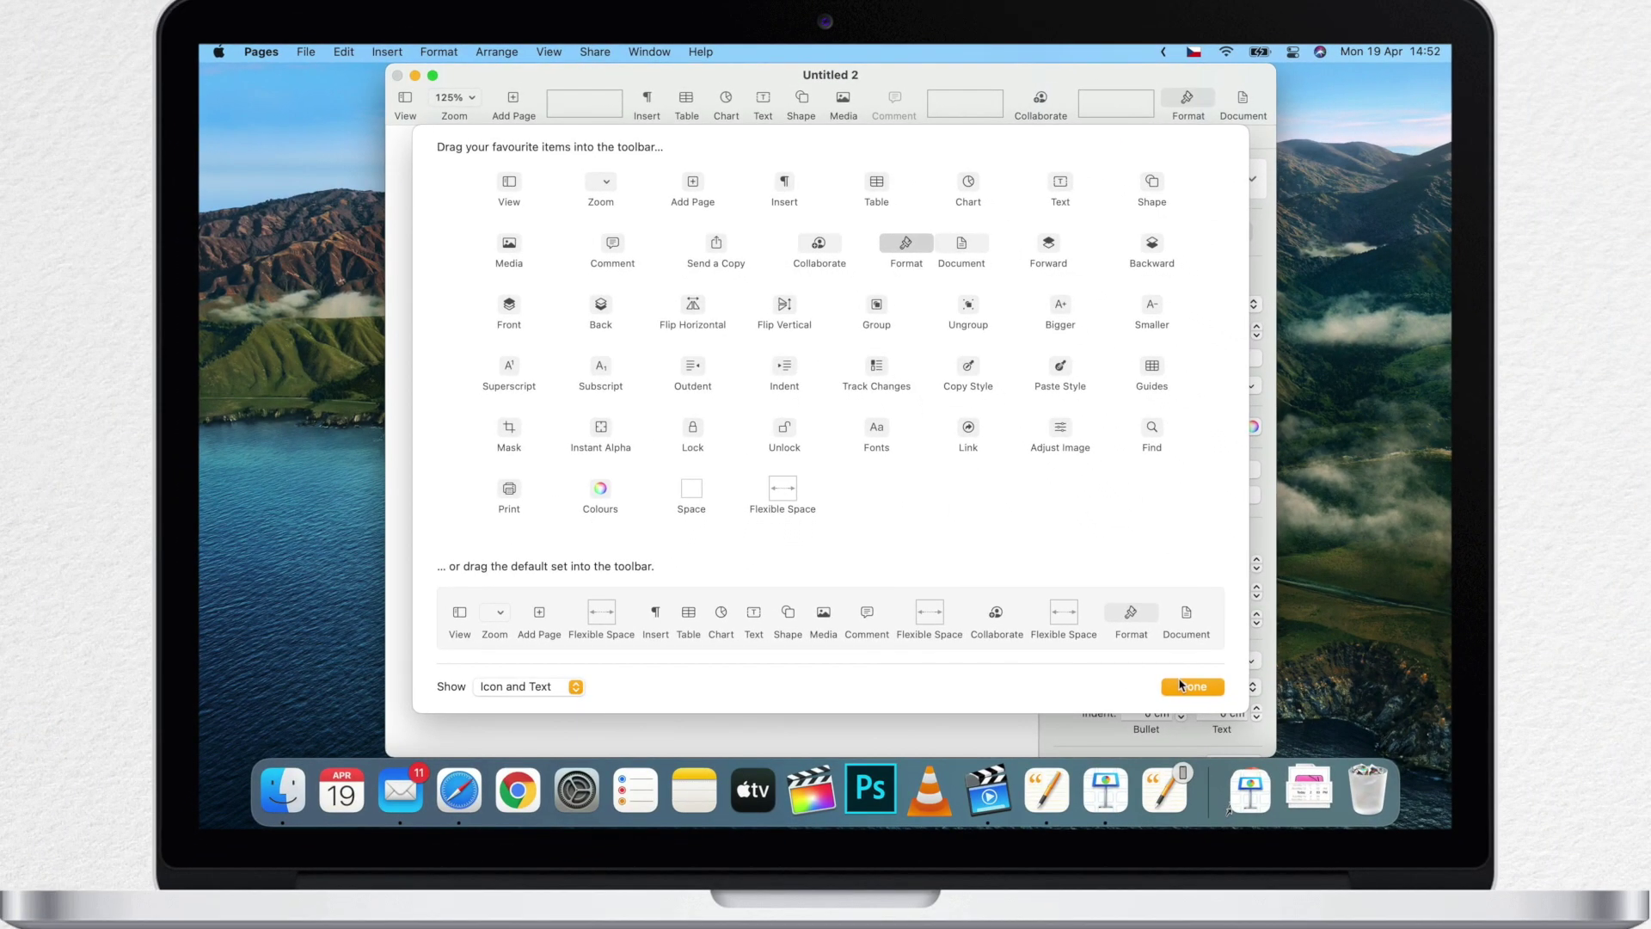
{"action": "left_click", "coordinate": [1208, 716]}
Step: Bring the Keynote presentation forward from Mission Control, move it up-left and widen it
{"action": "key", "text": "ctrl+Up"}
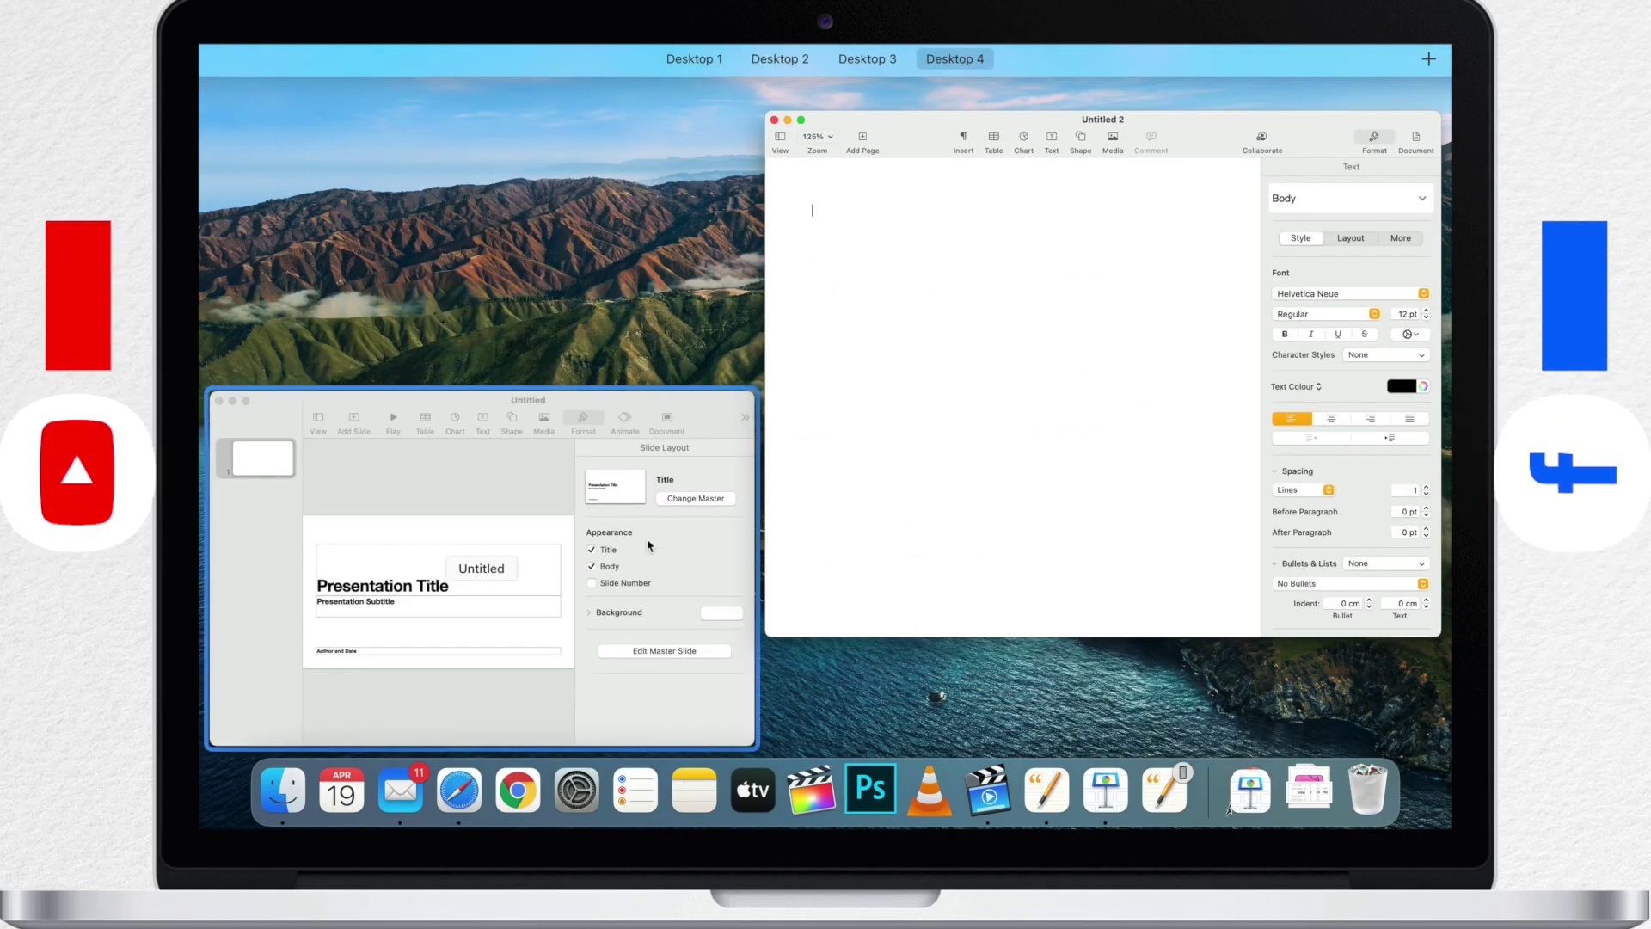
{"action": "left_click", "coordinate": [731, 569]}
{"action": "left_click_drag", "start_coordinate": [672, 249], "coordinate": [621, 178]}
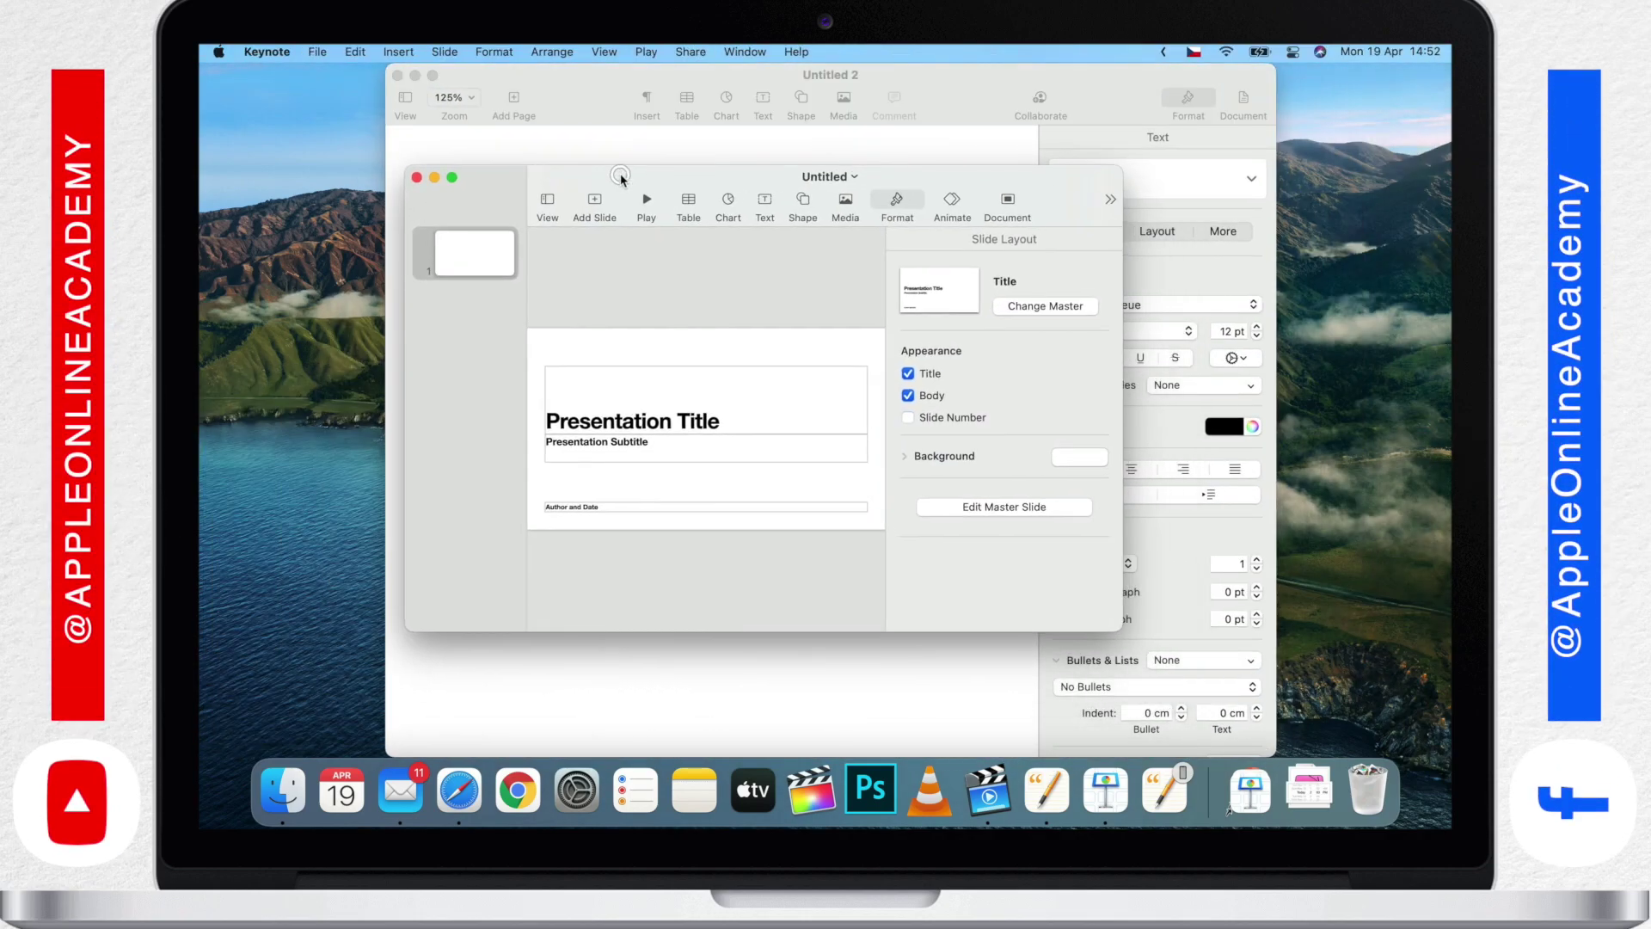
{"action": "left_click_drag", "start_coordinate": [1119, 175], "coordinate": [1296, 178]}
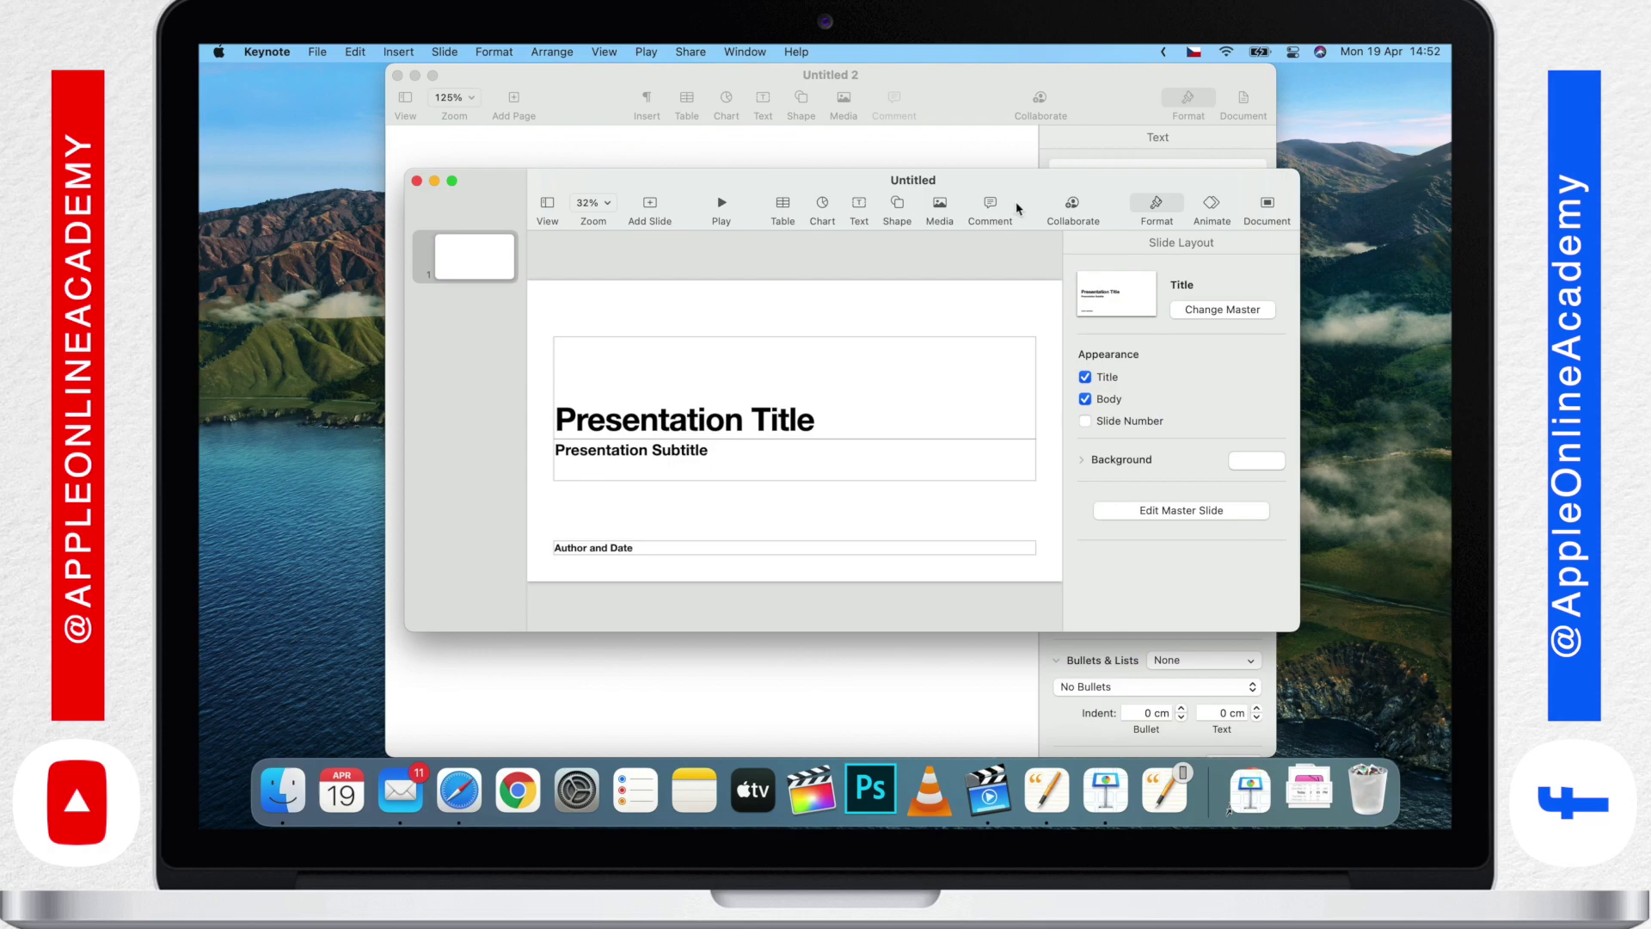
Step: Review Keynote's Customise Toolbar sheet, close the presentation and quit the remaining app
{"action": "right_click", "coordinate": [1017, 208]}
{"action": "left_click", "coordinate": [1056, 256]}
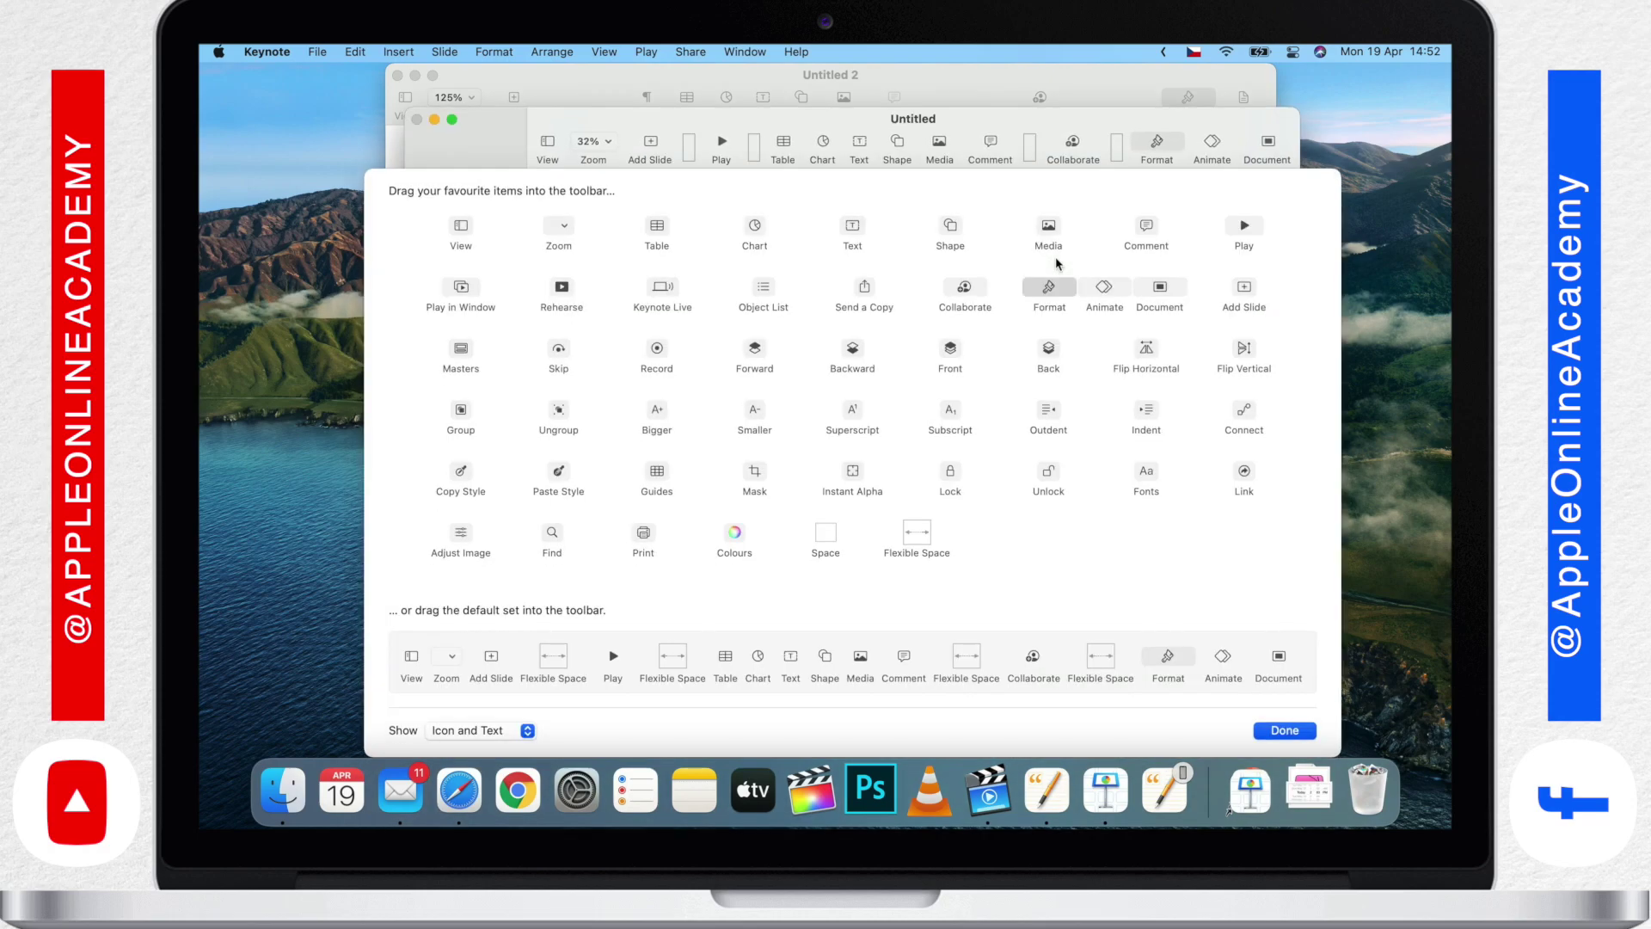
{"action": "left_click", "coordinate": [1286, 732]}
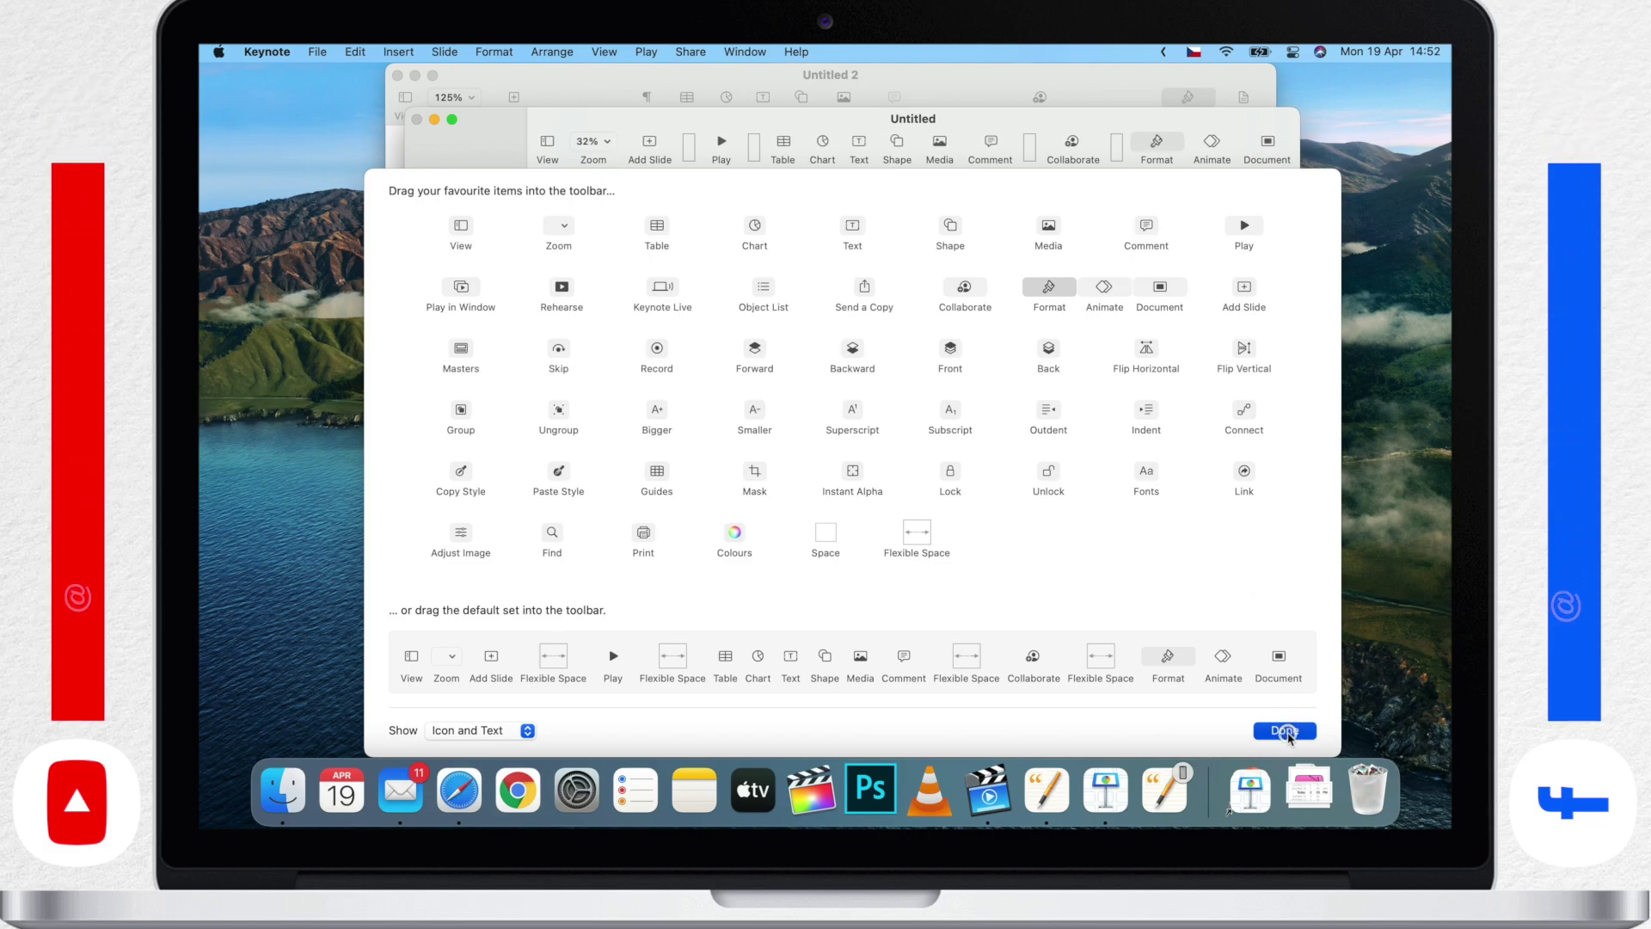
{"action": "left_click", "coordinate": [415, 181]}
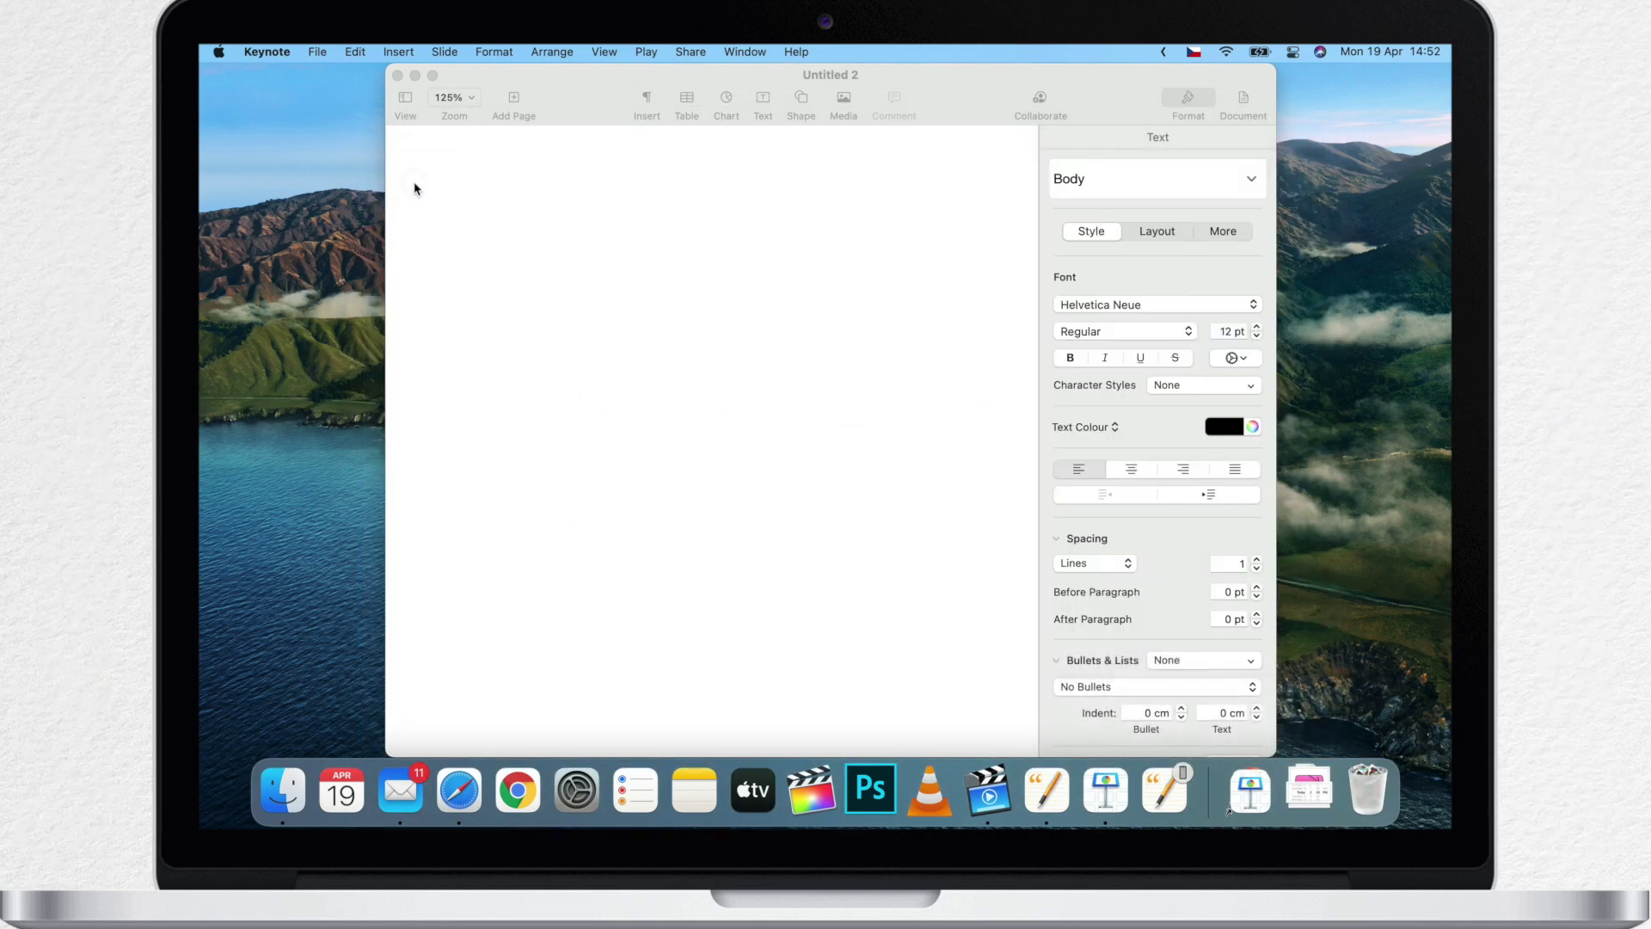
{"action": "key", "text": "super+q"}
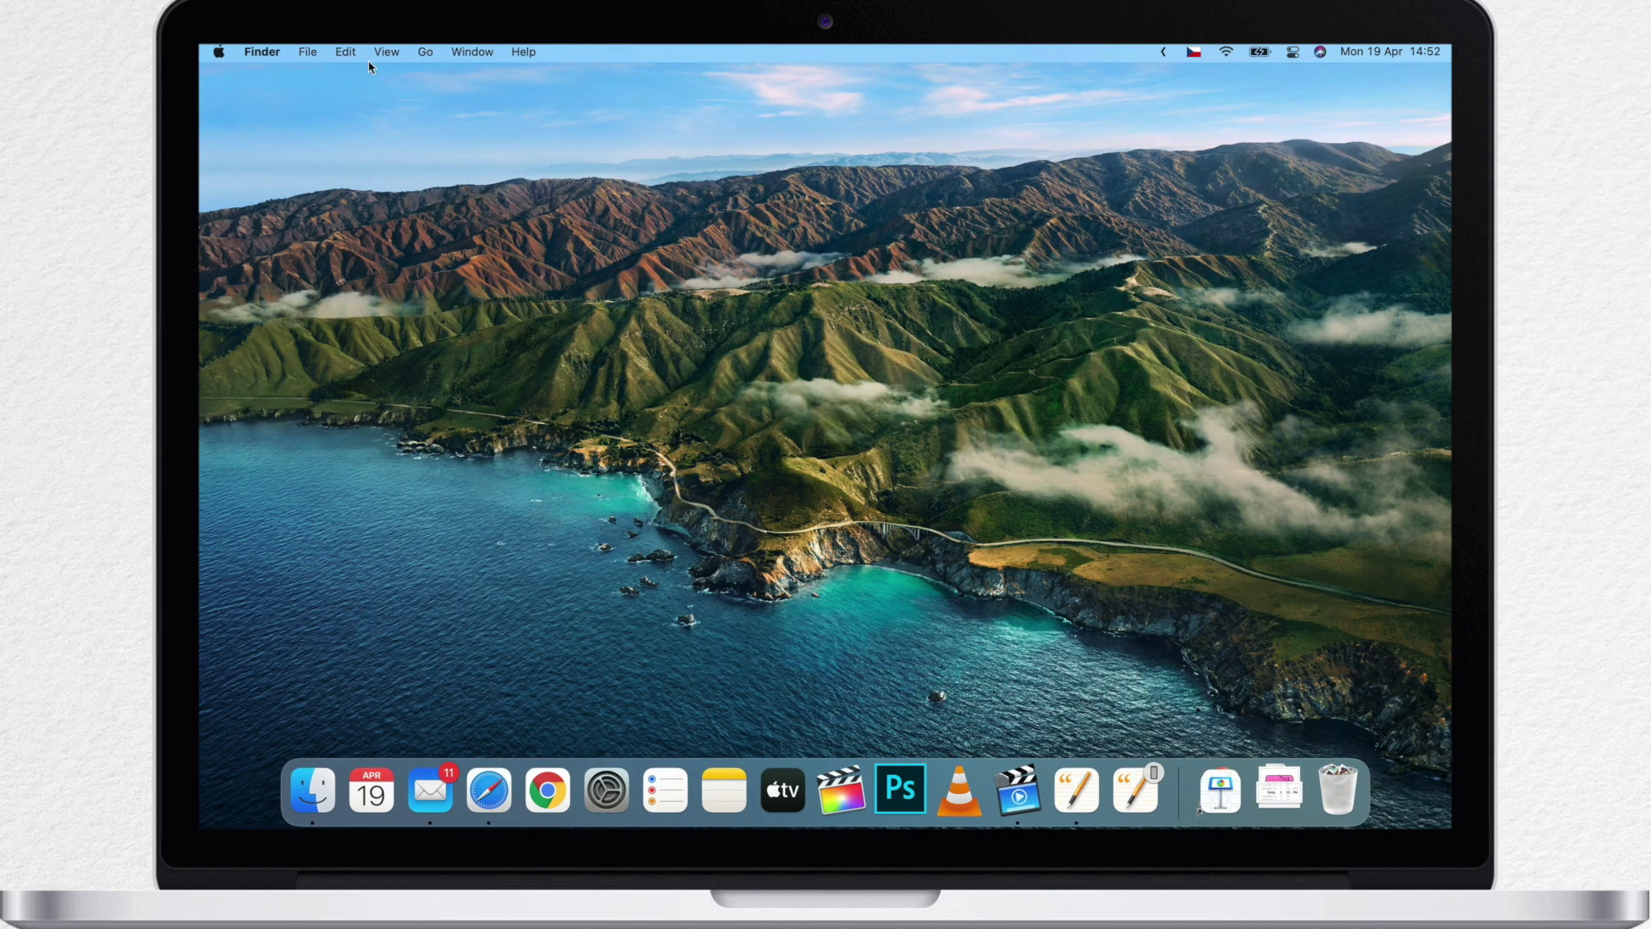